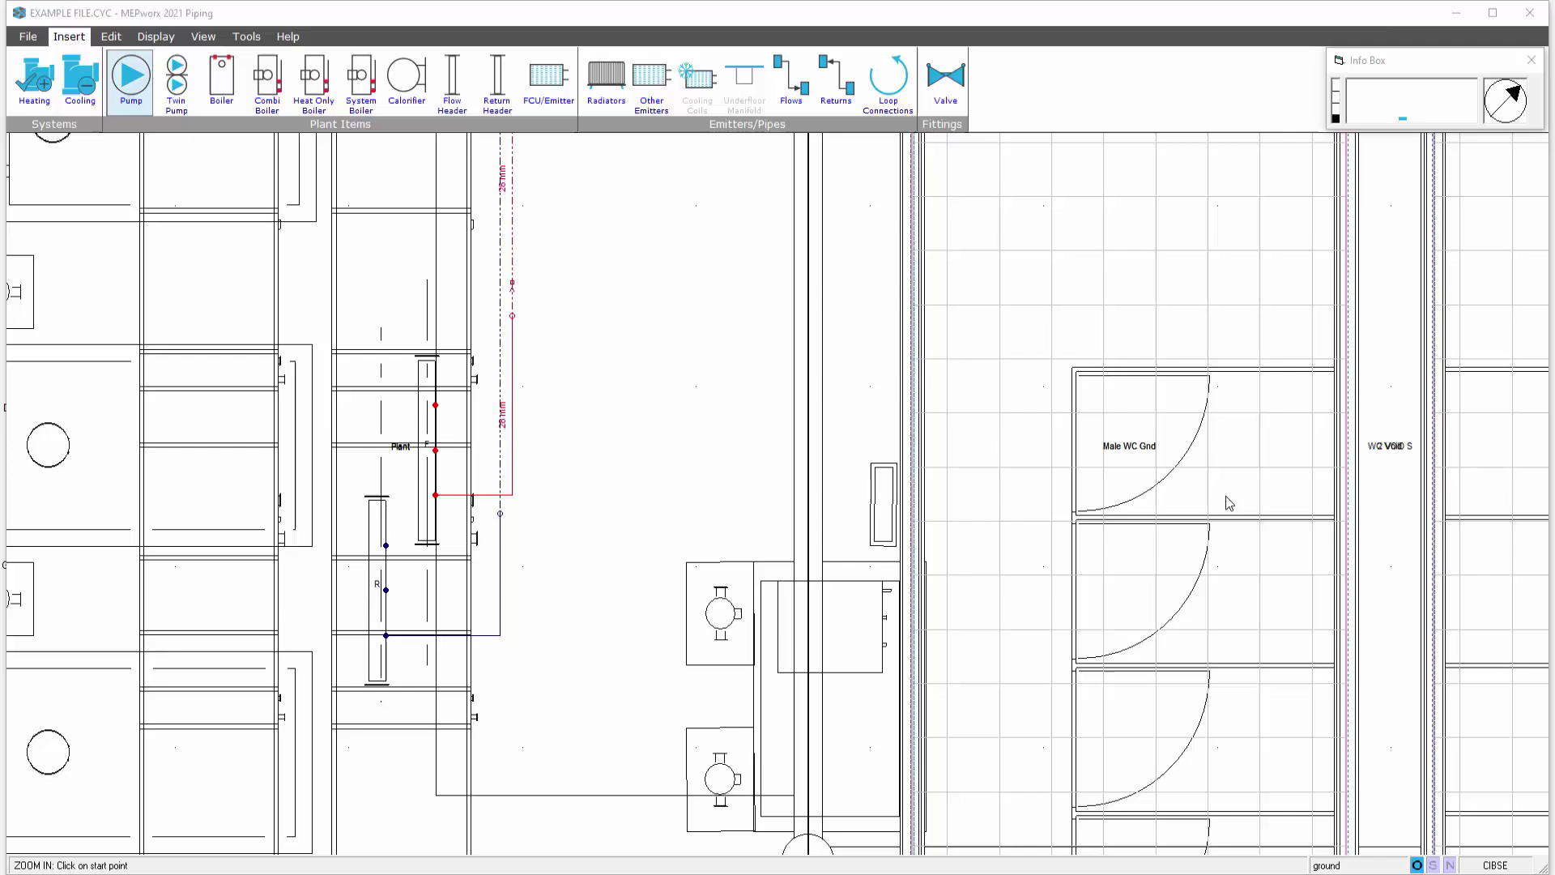
Check the system's pump duty flow and pressure in the summary results
left_click(155, 37)
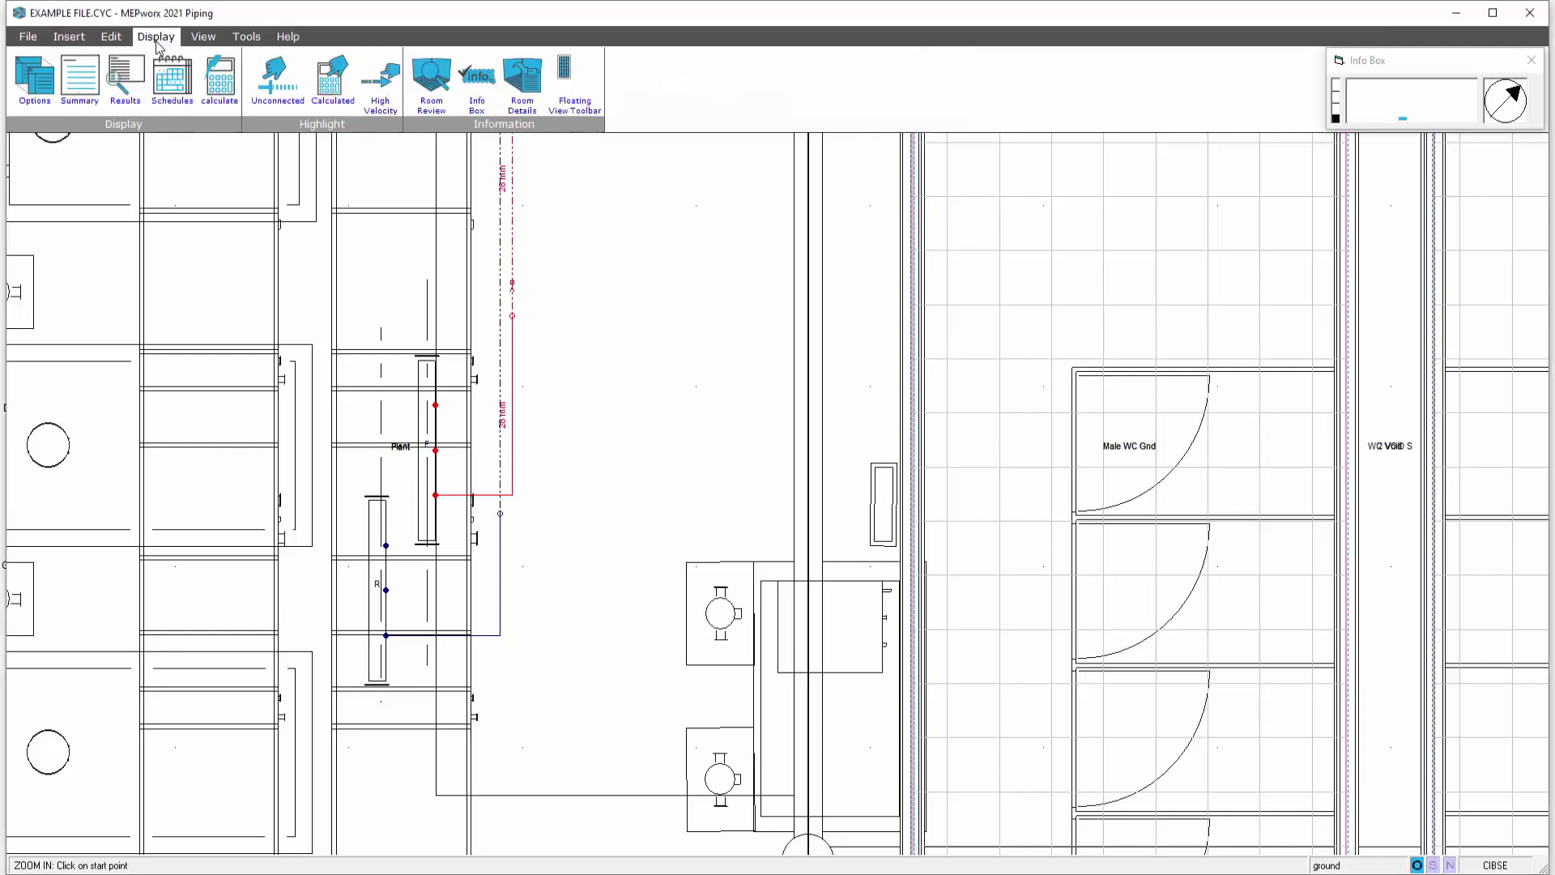
left_click(89, 84)
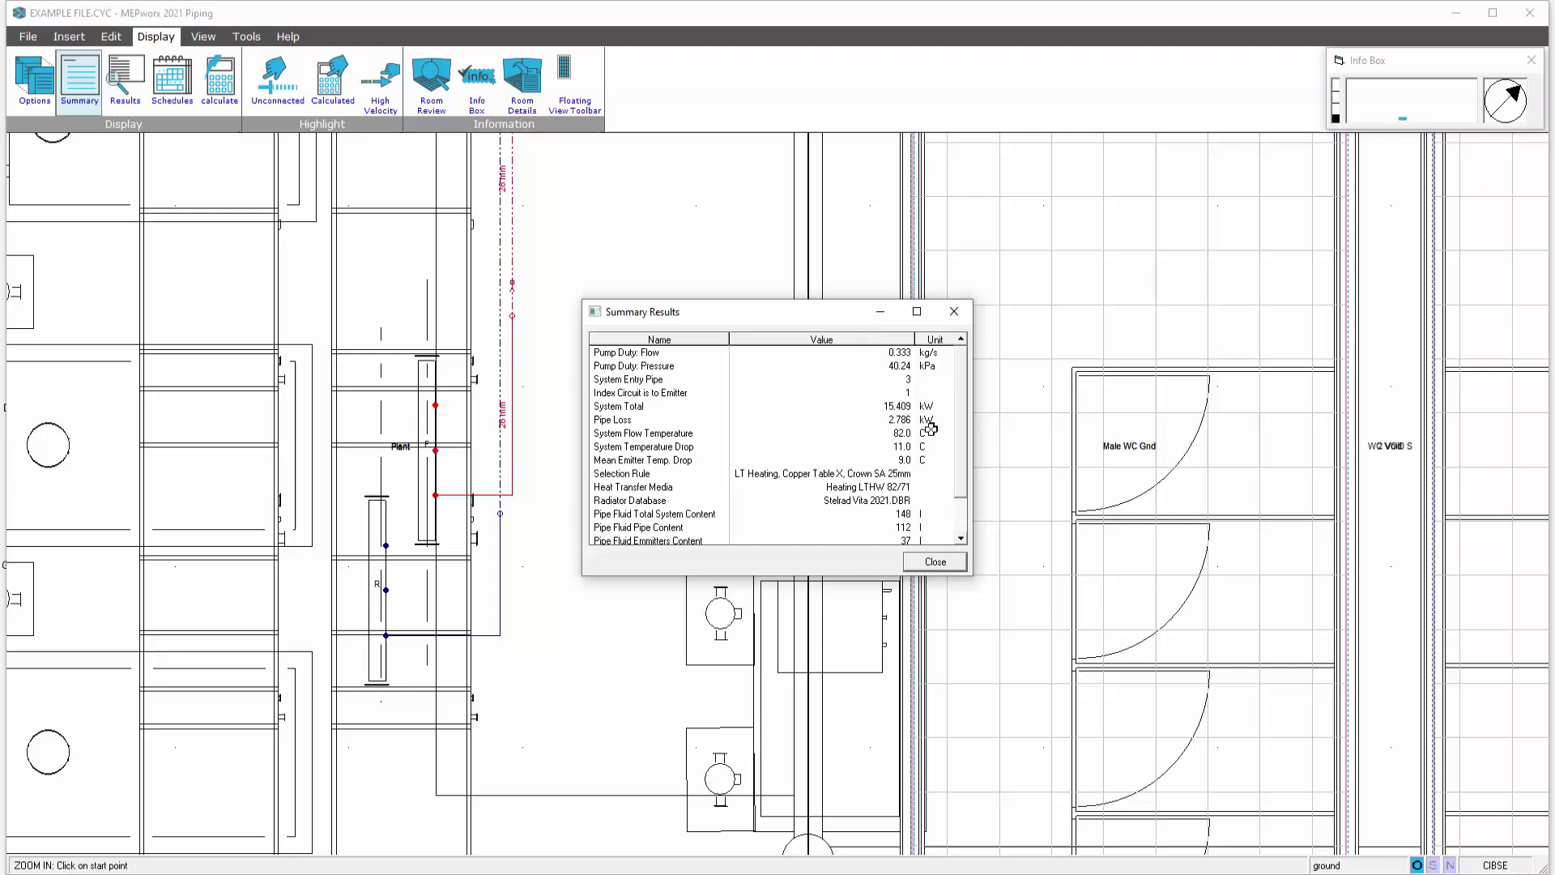
left_click(931, 561)
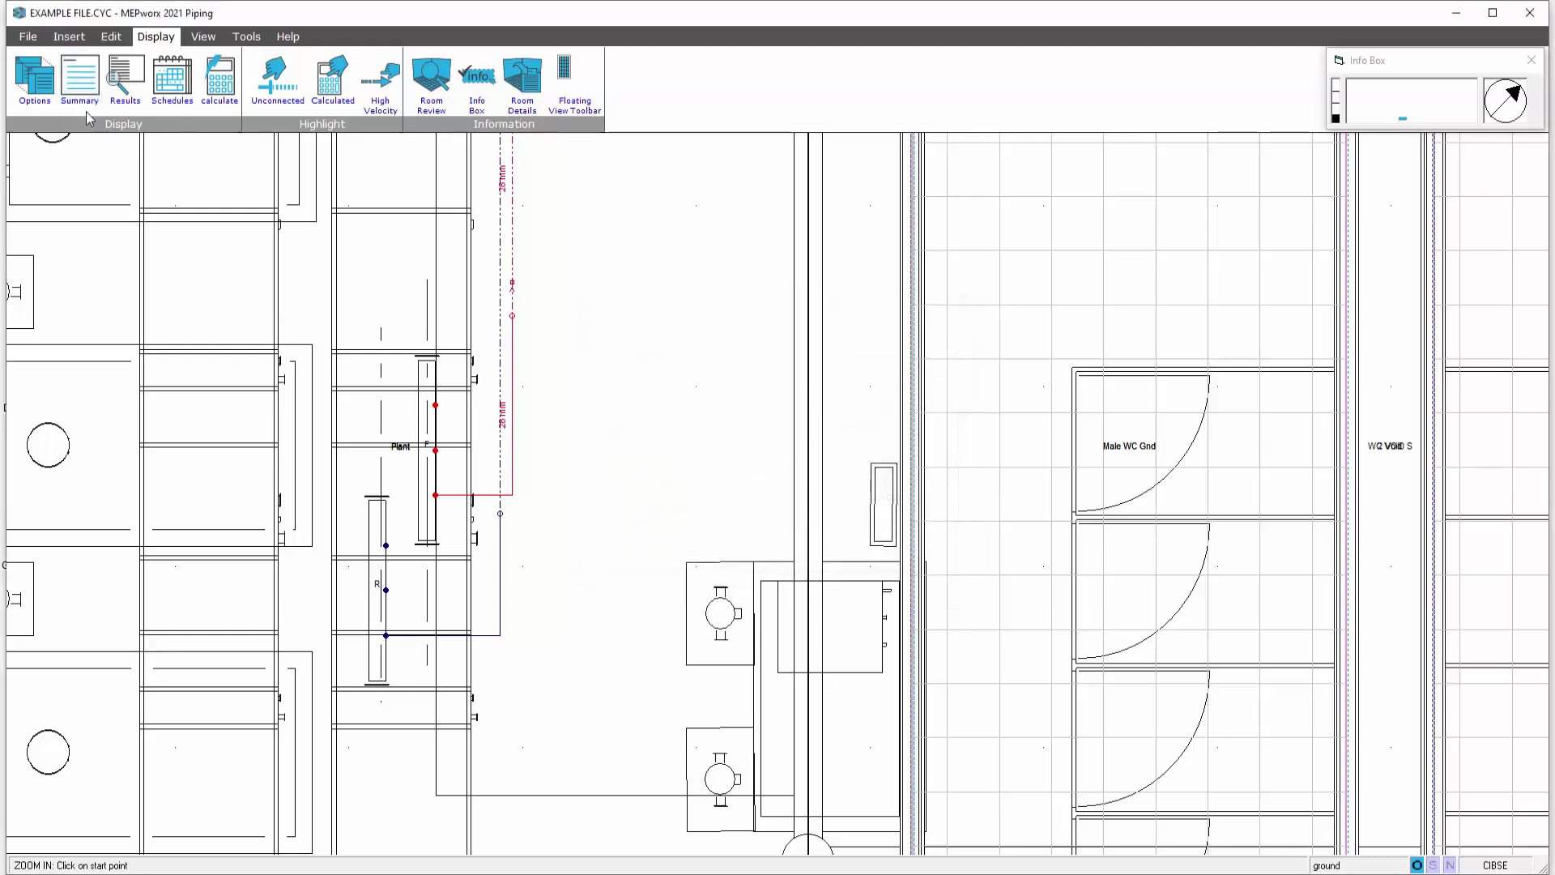
Start a twin pump with reference LABS 2ND N, manufacturer GRUNFOS, part number TPD120/2 and weight 20 kg
left_click(69, 37)
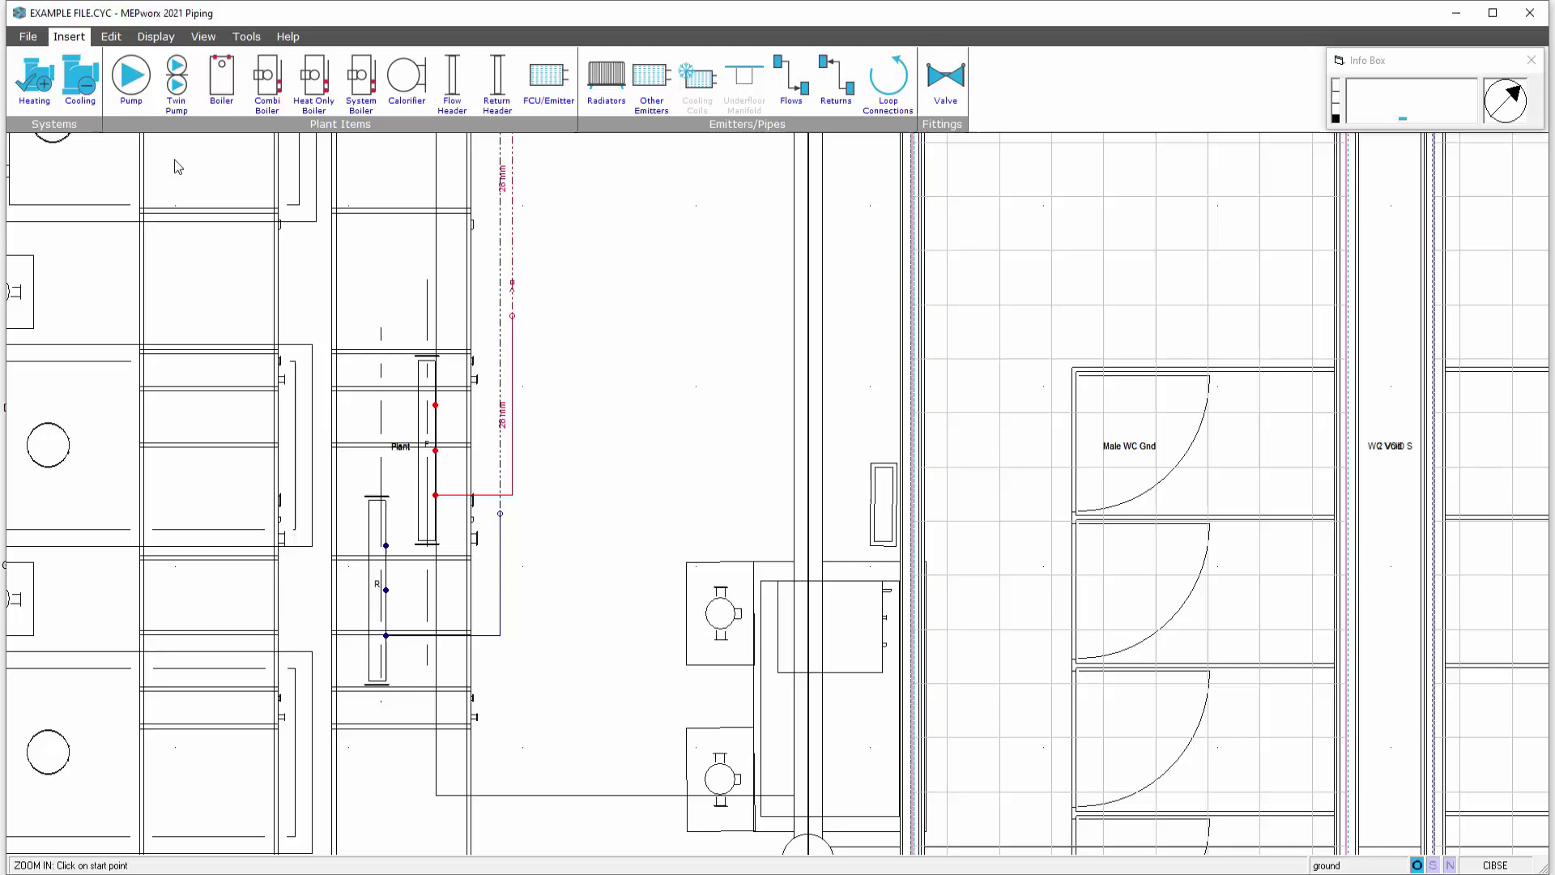
left_click(173, 86)
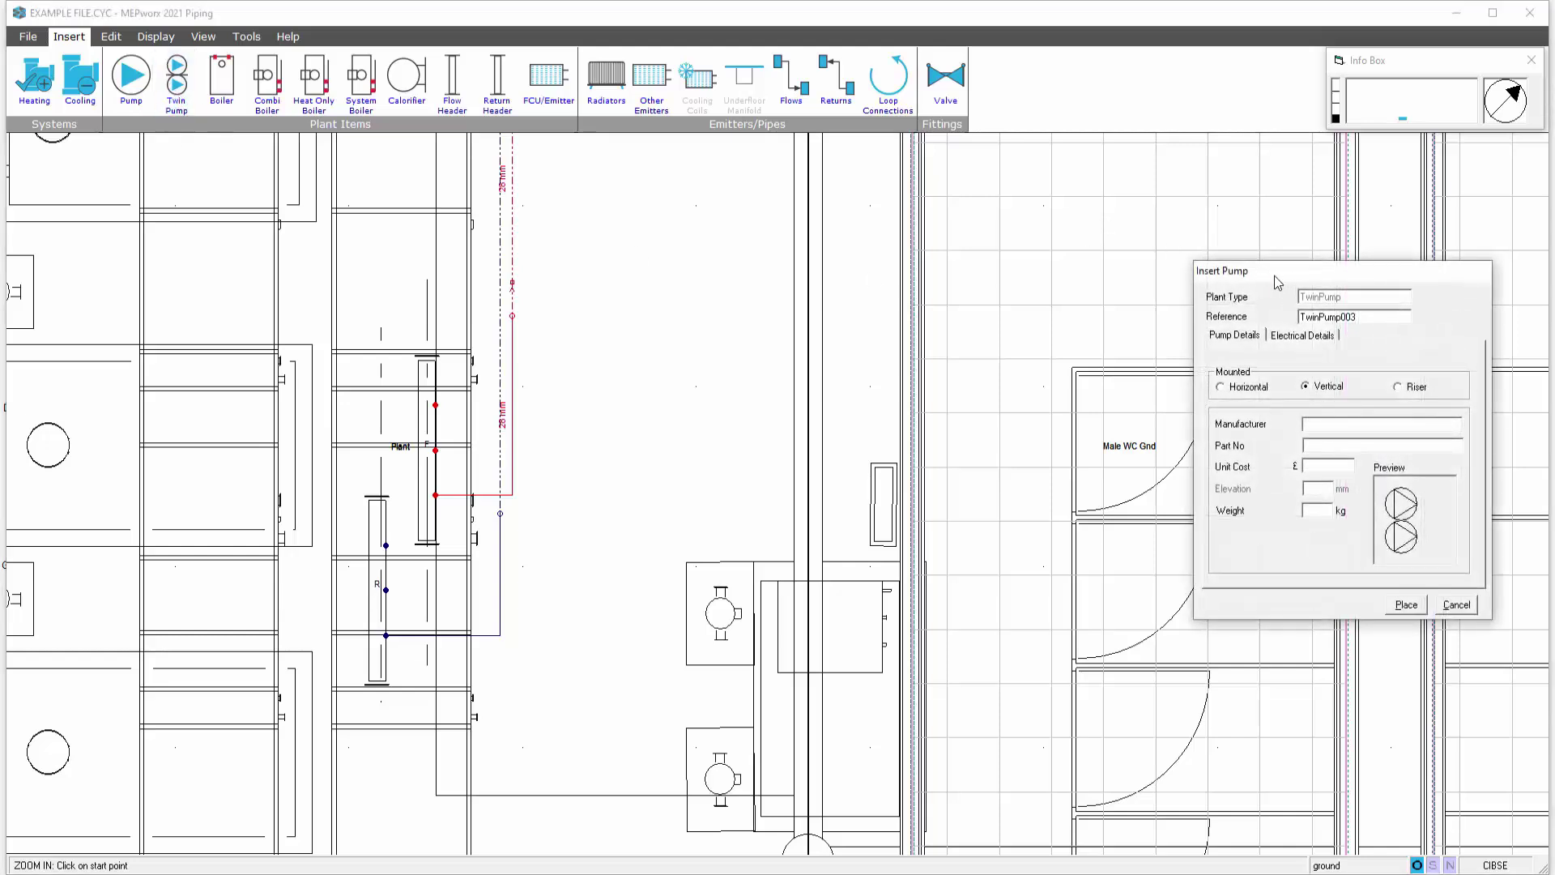
left_click_drag(1275, 276, 774, 275)
double_click(857, 317)
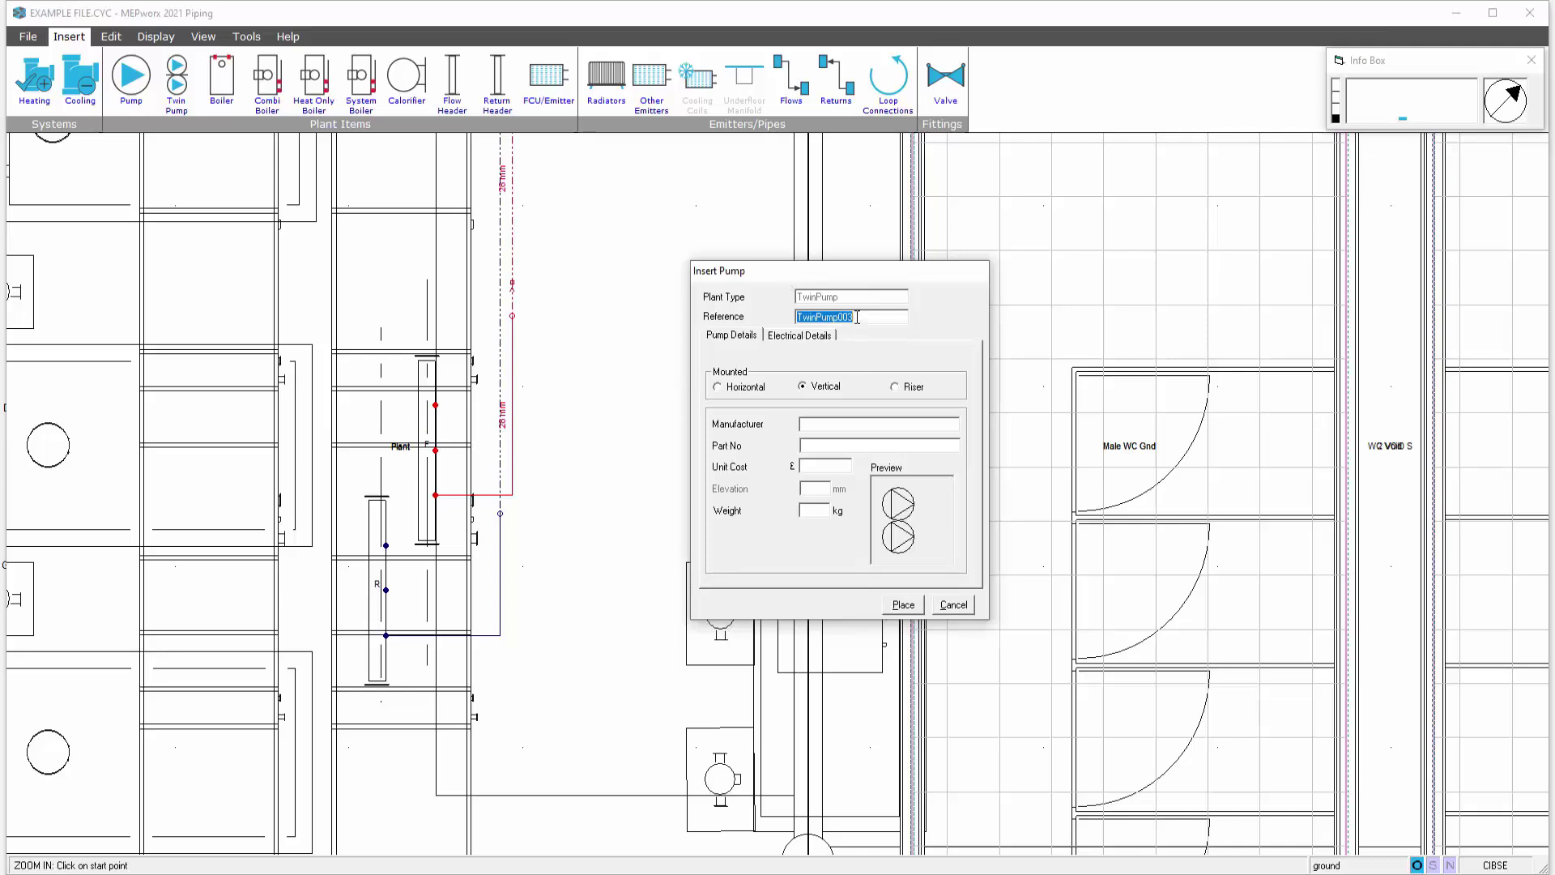
type("LABS 2ND N")
left_click(837, 426)
type("GRUNFO")
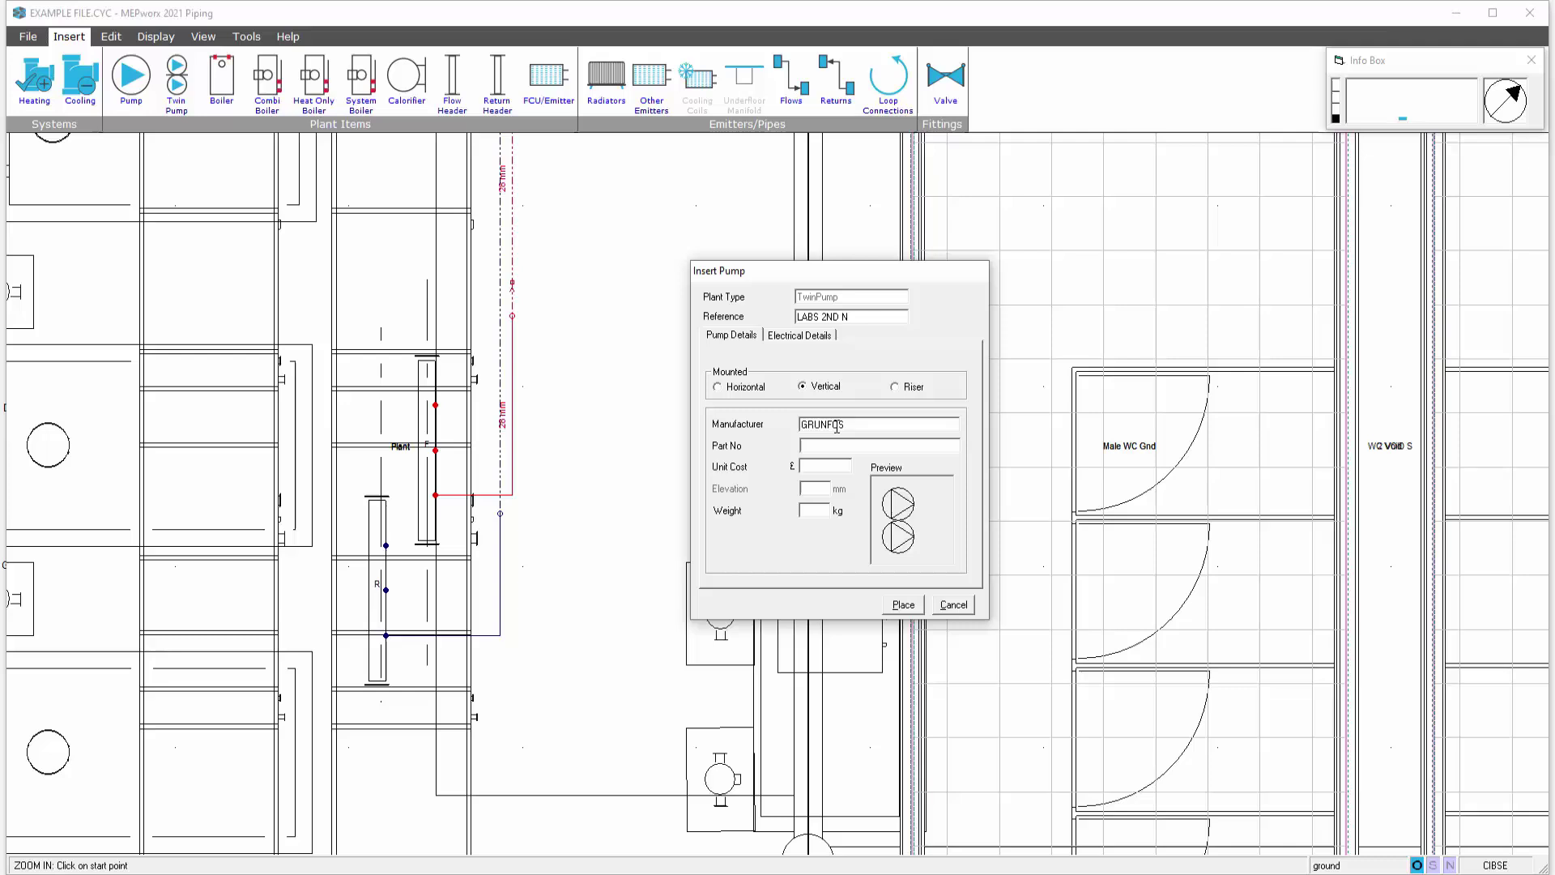
type("S")
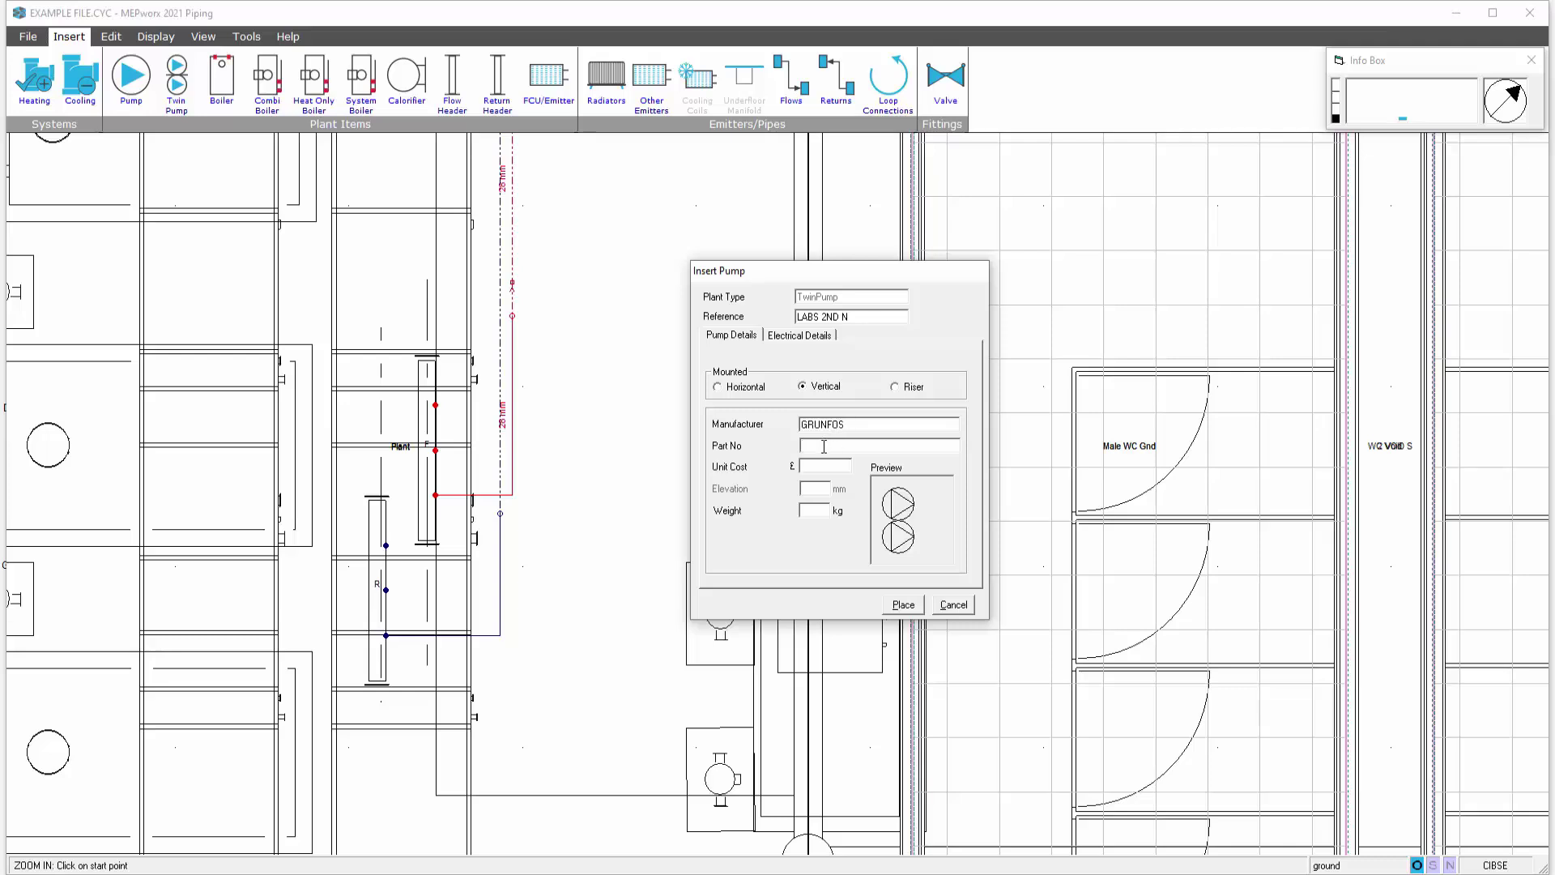
left_click(824, 446)
type("TPD 20/2")
Set the pump's electrics to 10 A, 0.910 power factor, 230 V, 50 Hz and 10 A fuse, and place it on the vertical flow pipe
left_click(797, 335)
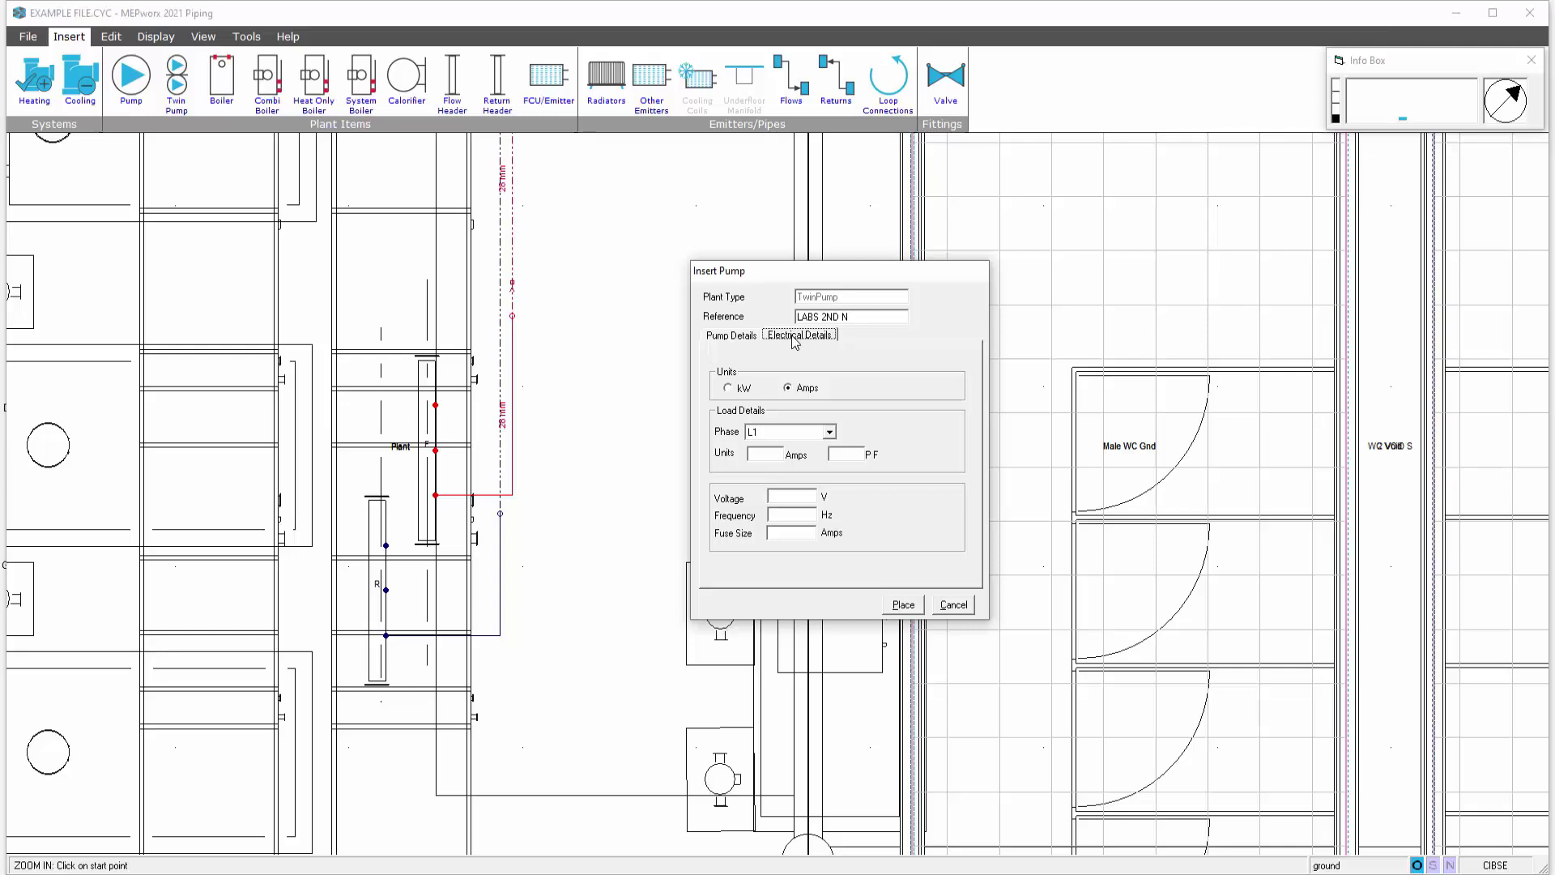
left_click(763, 456)
type("1010")
left_click(799, 512)
type("50")
left_click(903, 605)
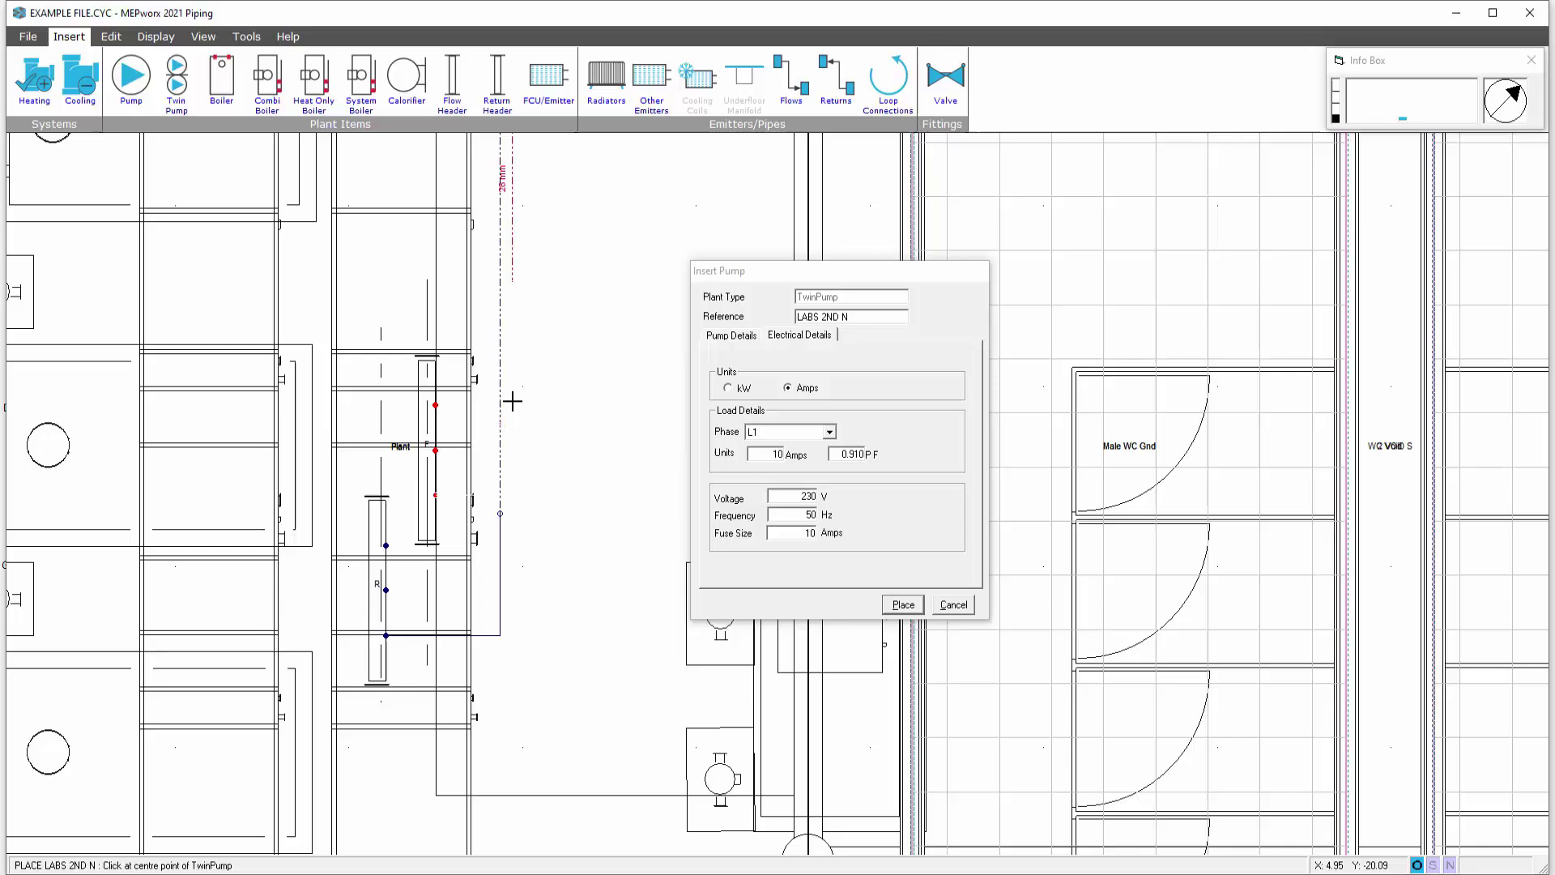
left_click(513, 401)
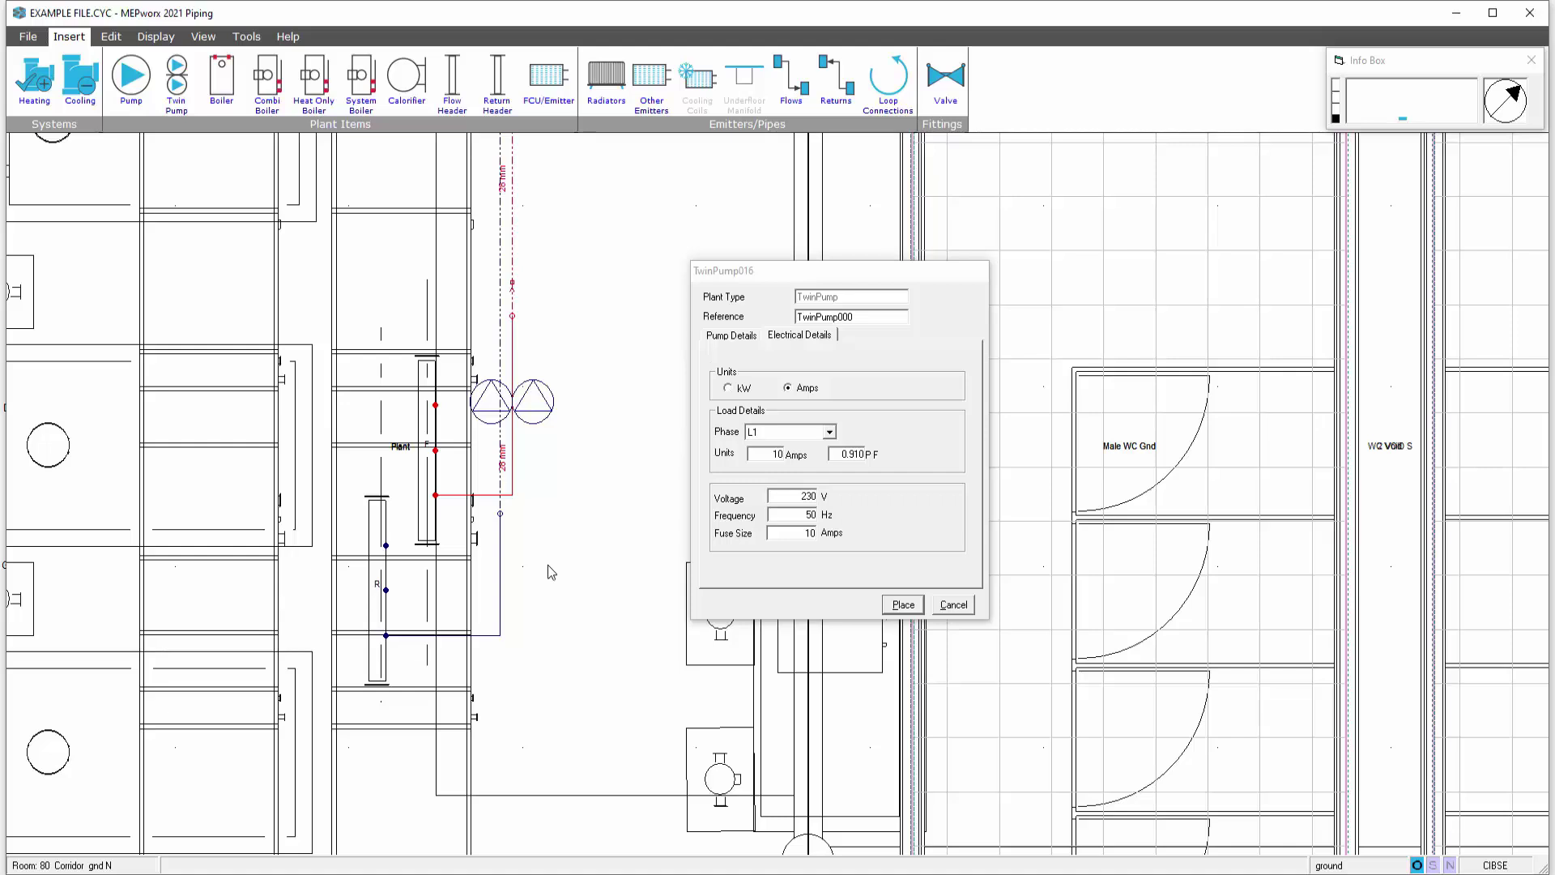
left_click(943, 607)
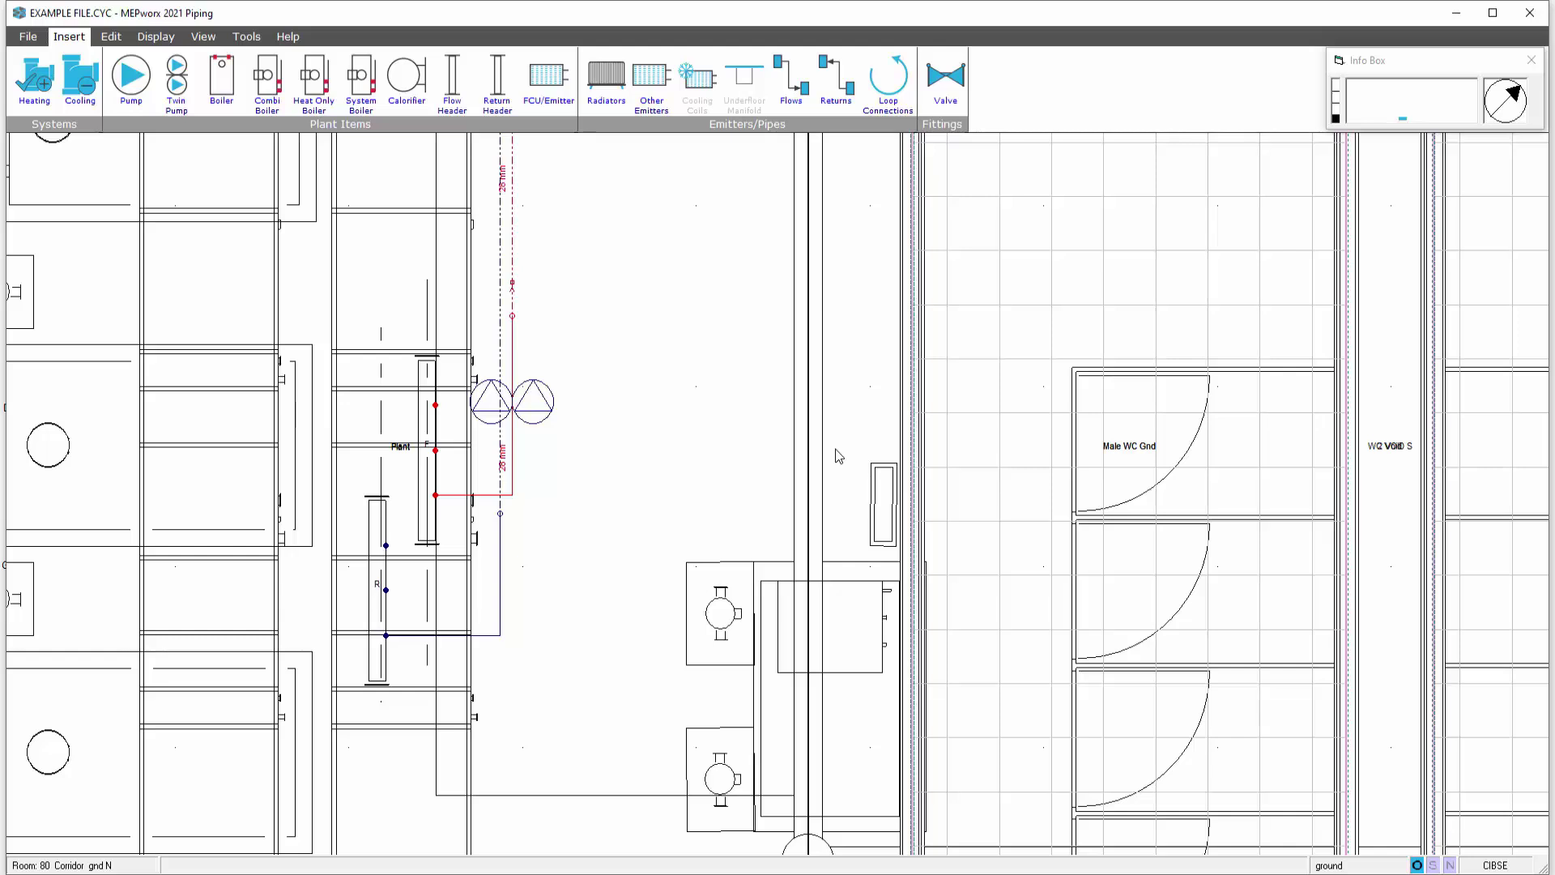
Review the placed twin pump's details without changing them
double_click(516, 409)
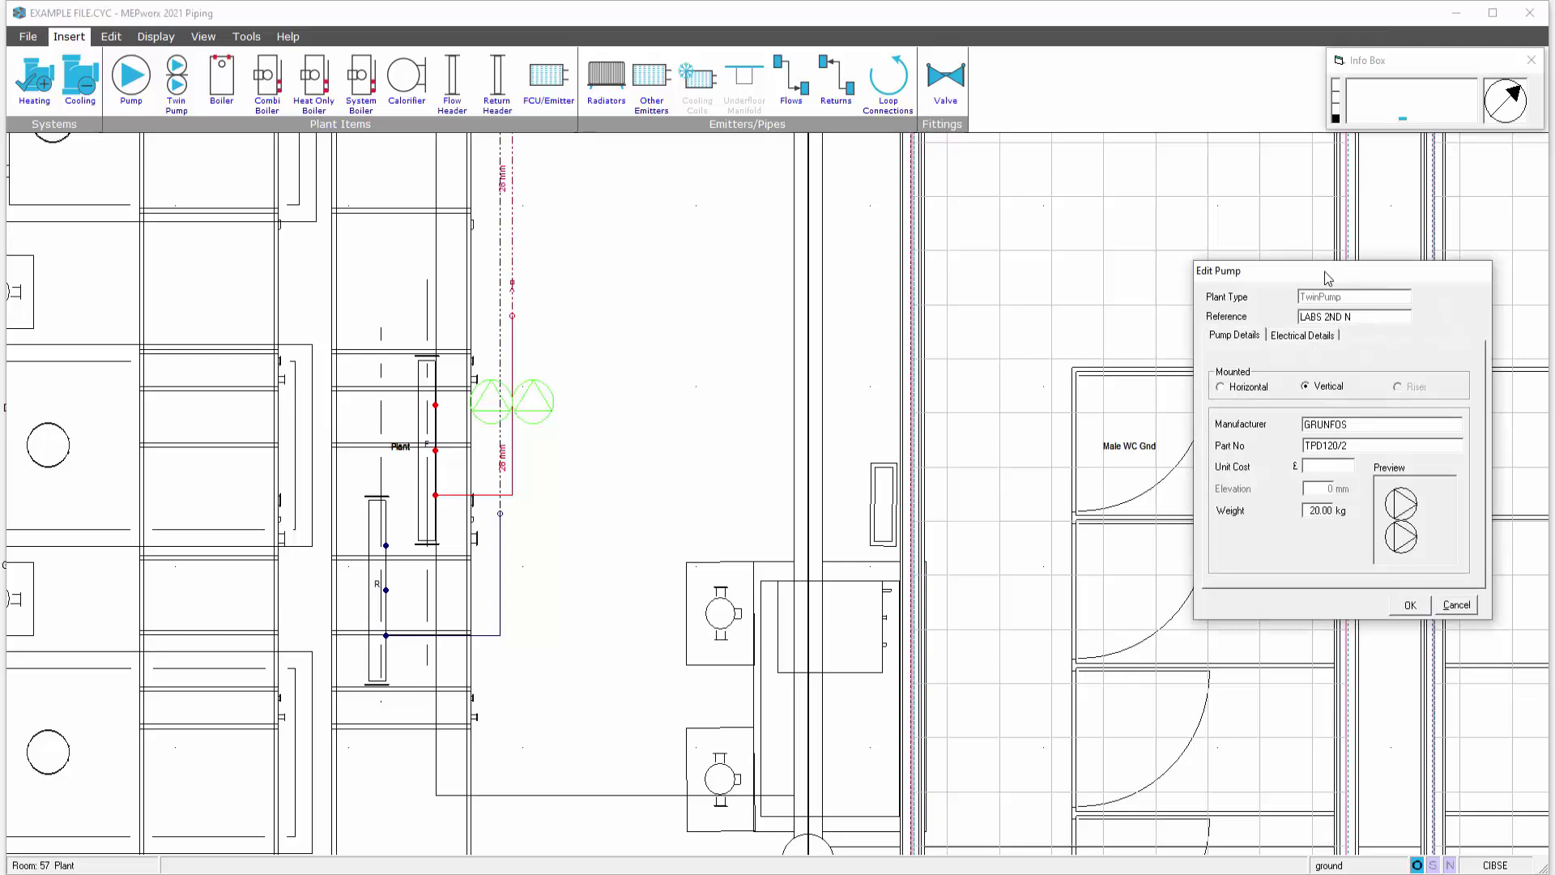
left_click_drag(1335, 273, 861, 276)
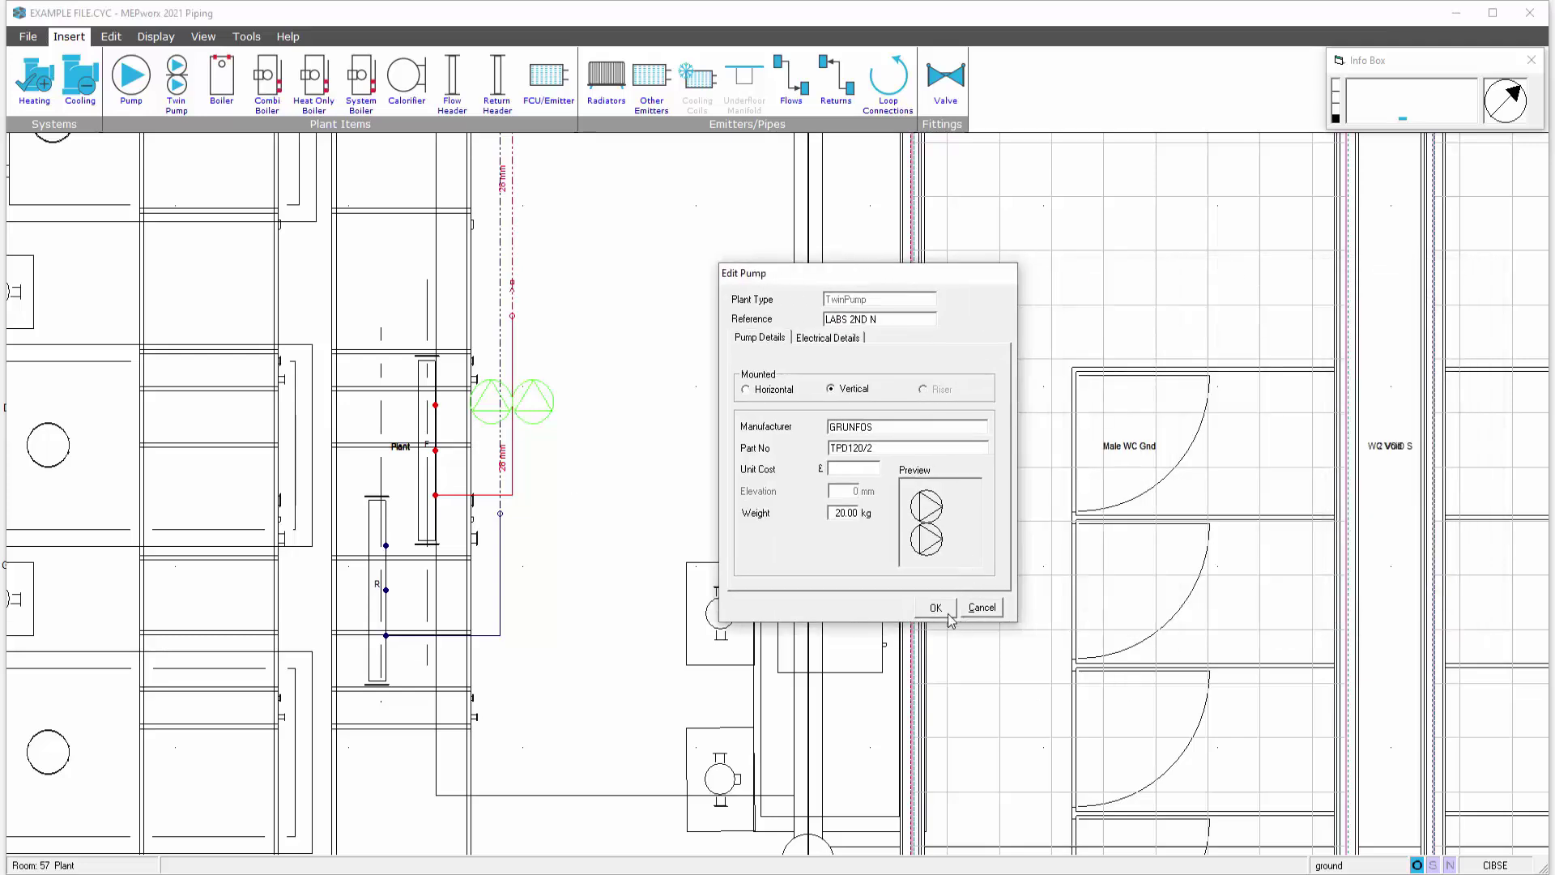
left_click(978, 610)
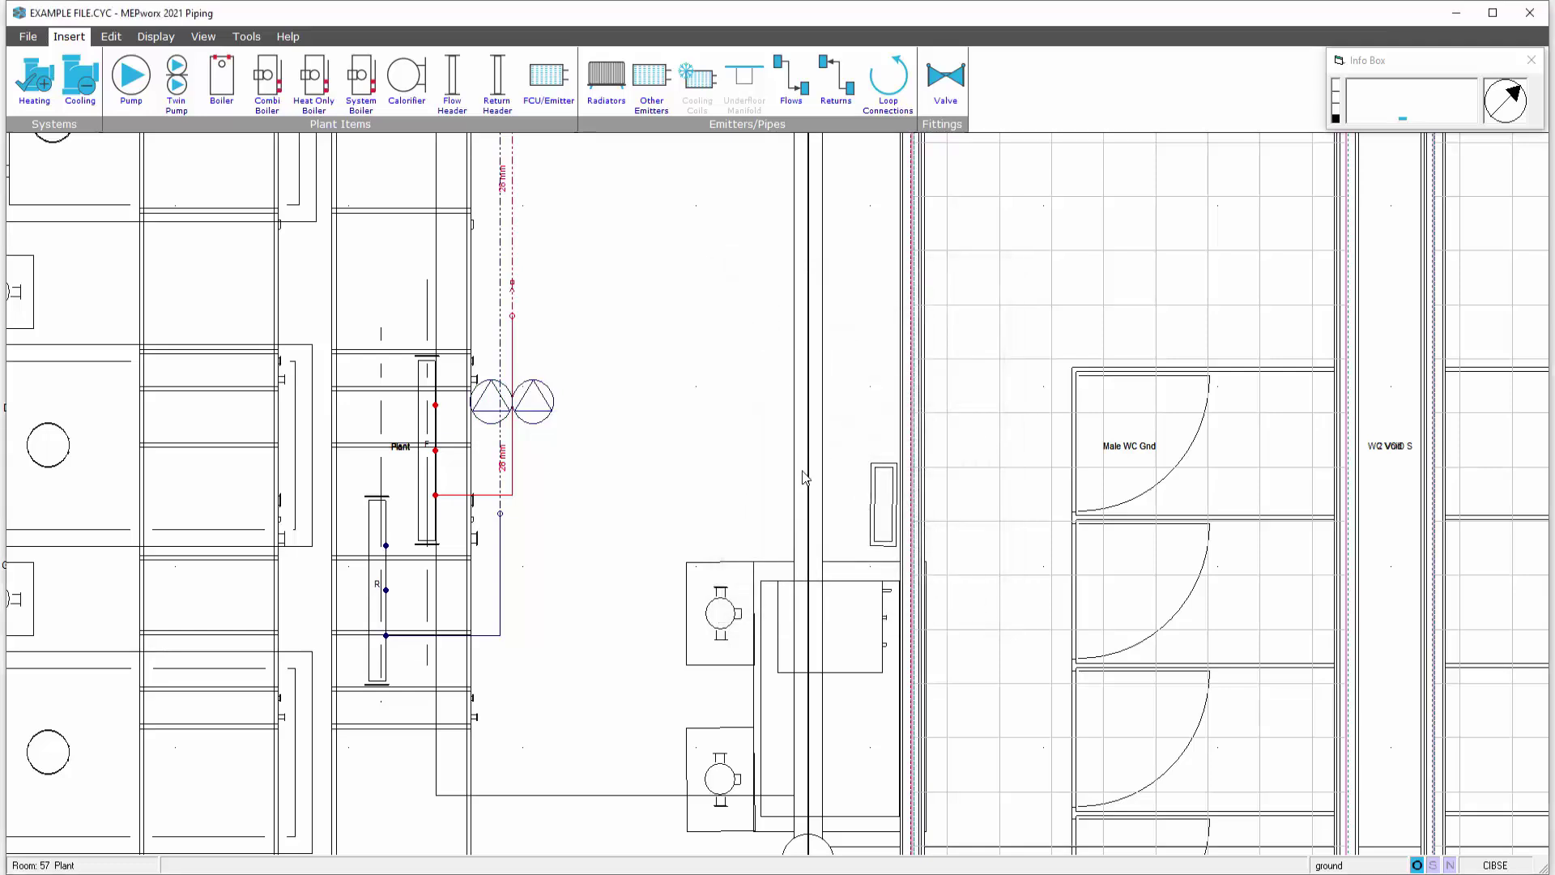
Insert a non-motorised isolating valve with the default K value on the flow pipe just above the twin pump
scroll(722, 435, "up", 3)
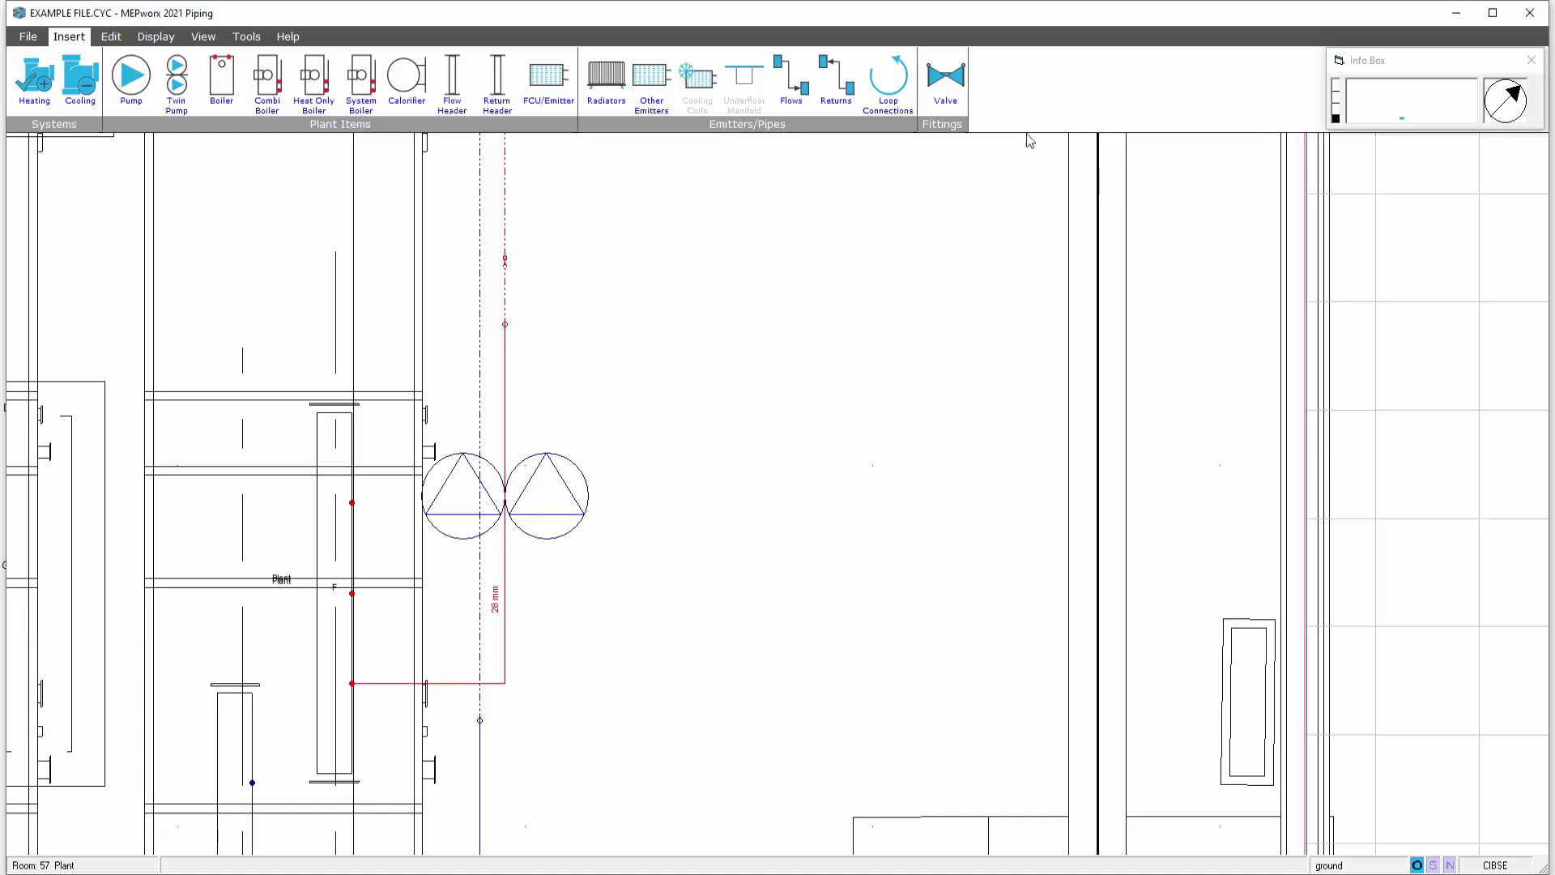
left_click(944, 95)
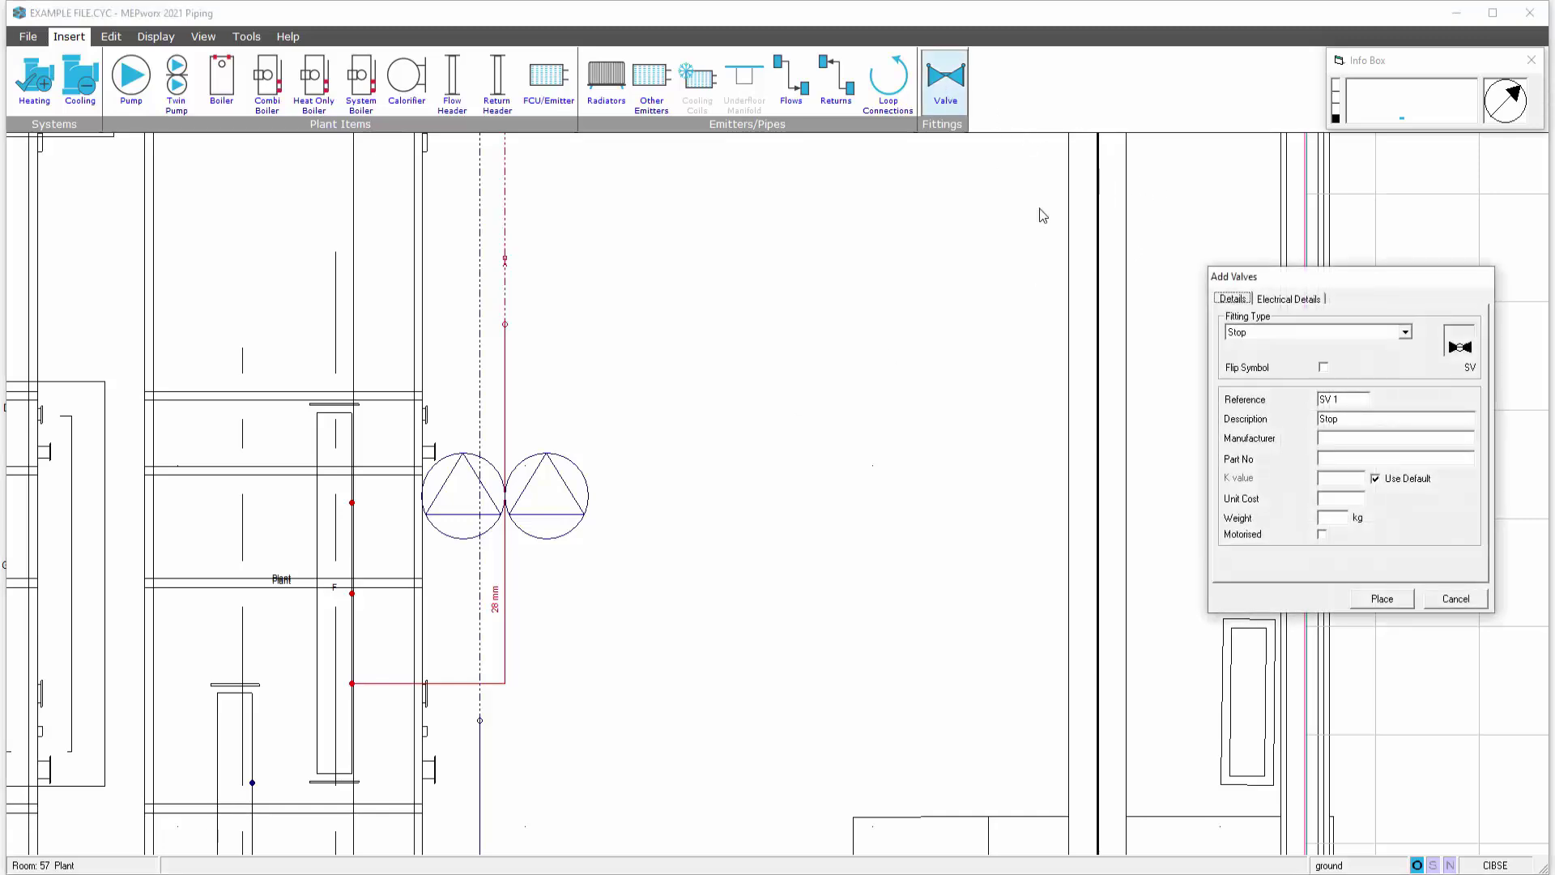
left_click(1407, 333)
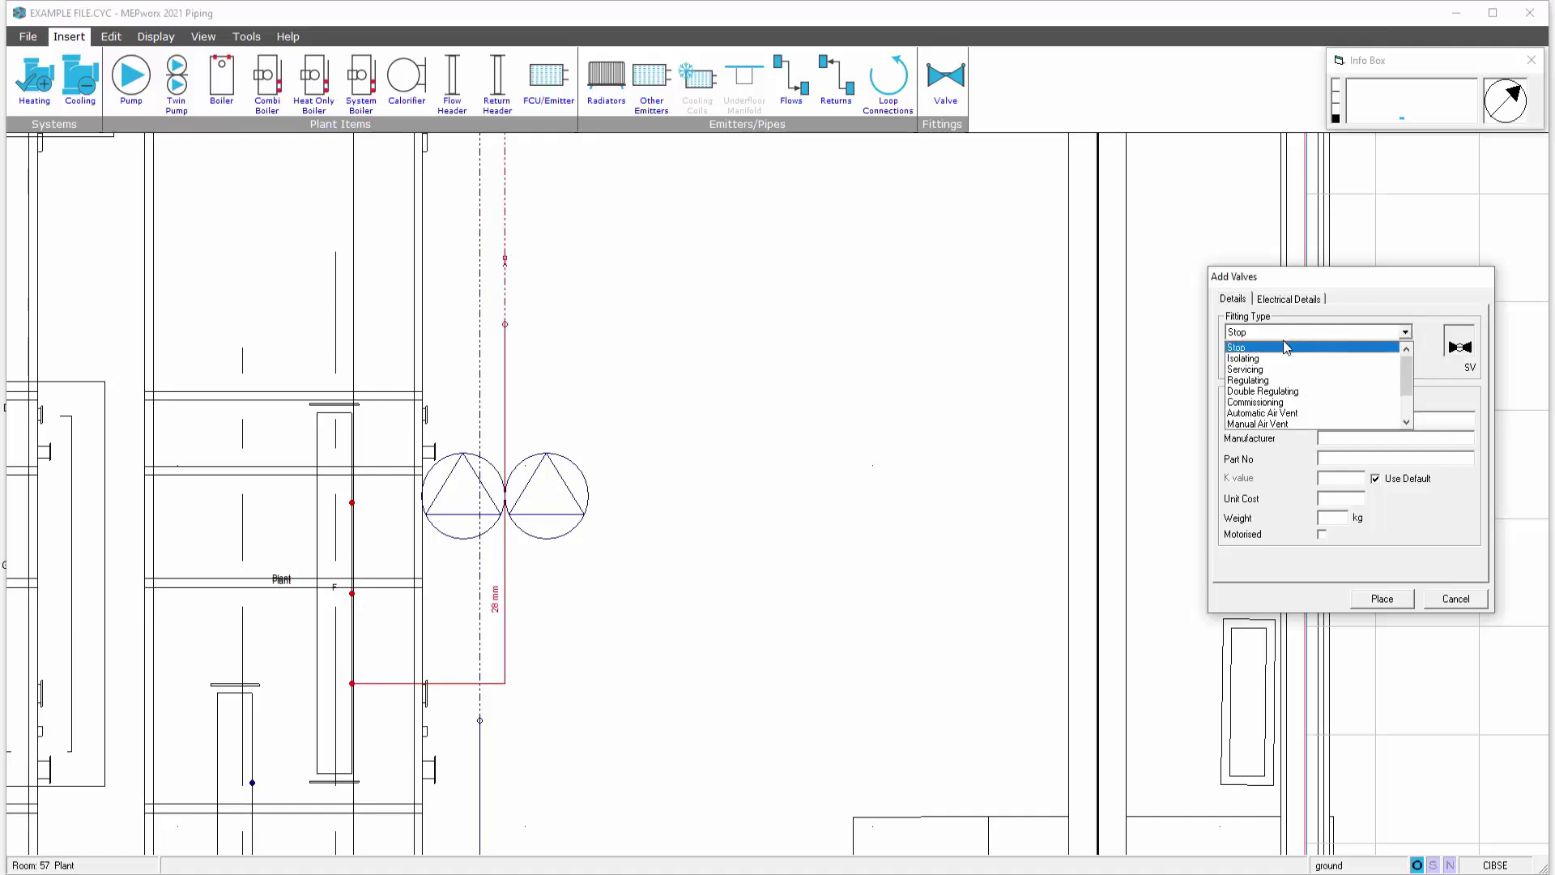
left_click(1266, 361)
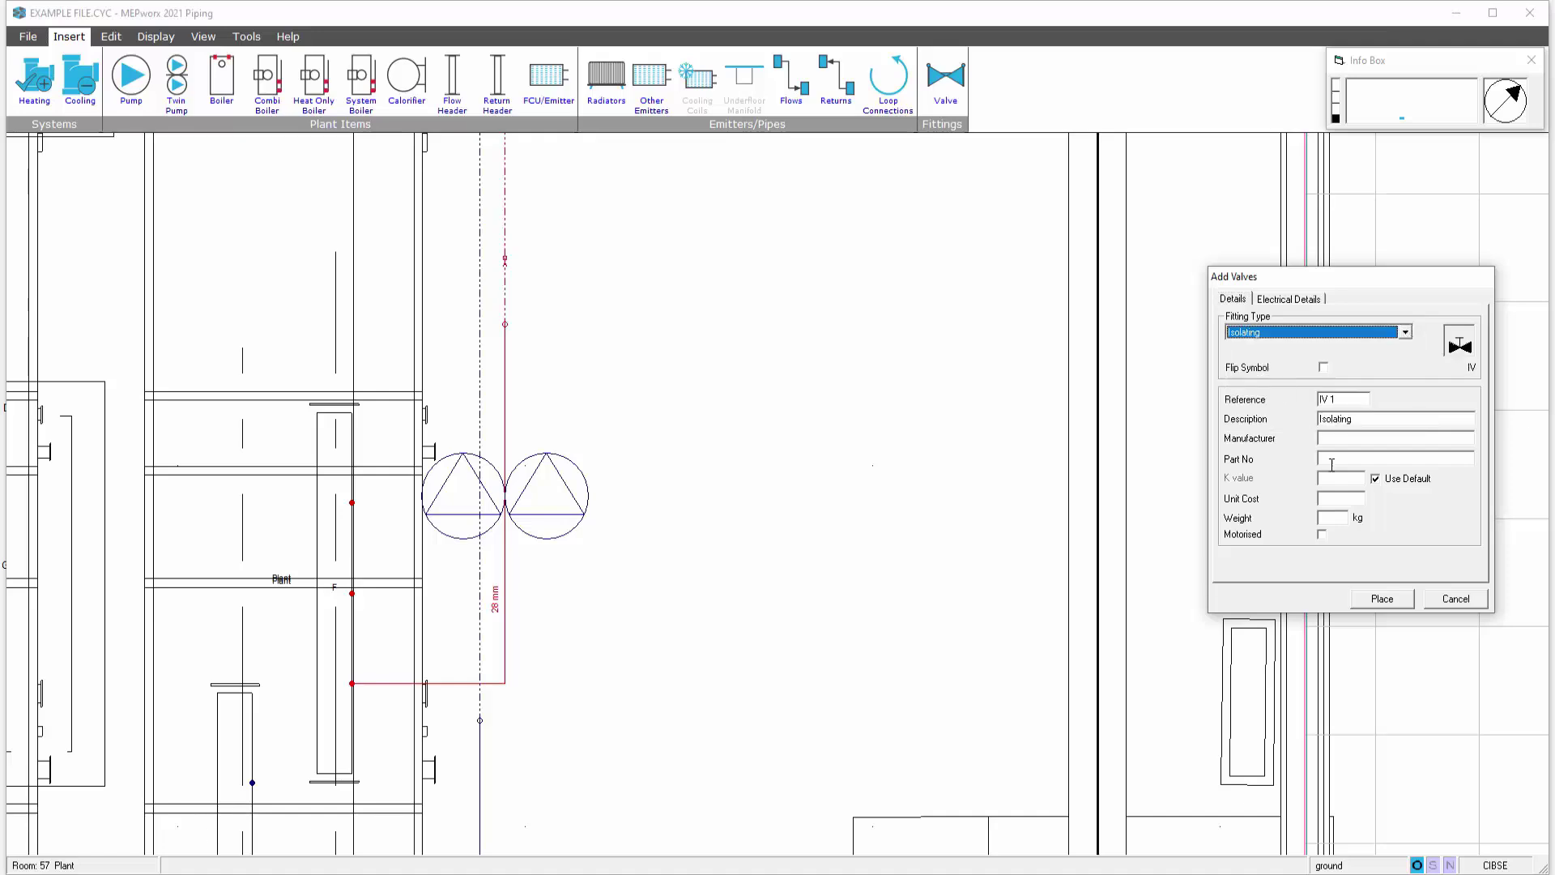
left_click(1376, 478)
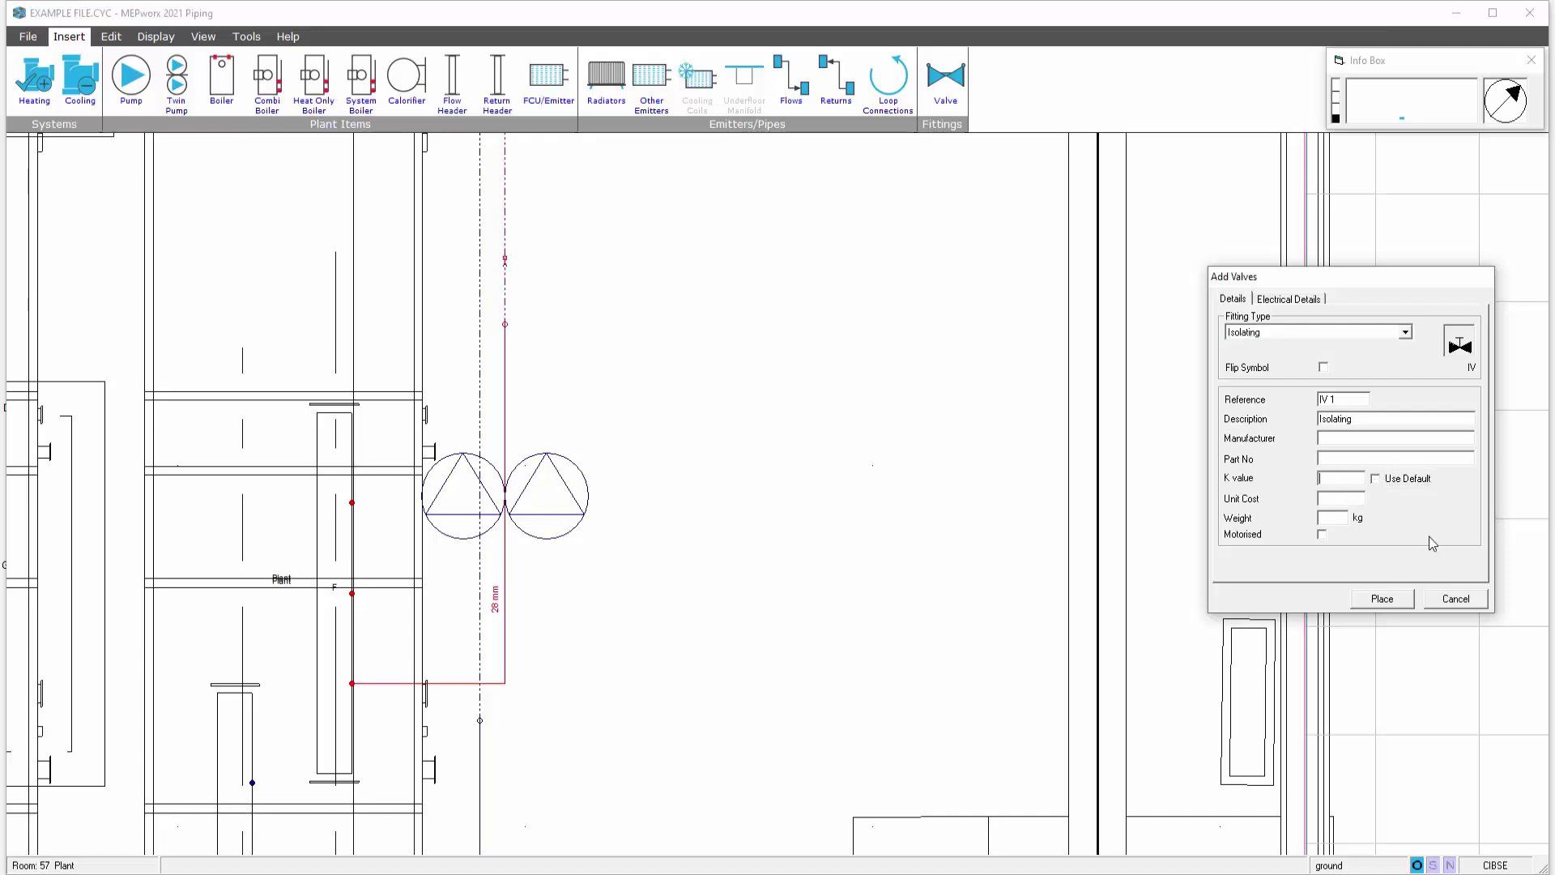
left_click(1376, 479)
left_click(1323, 536)
left_click(1381, 599)
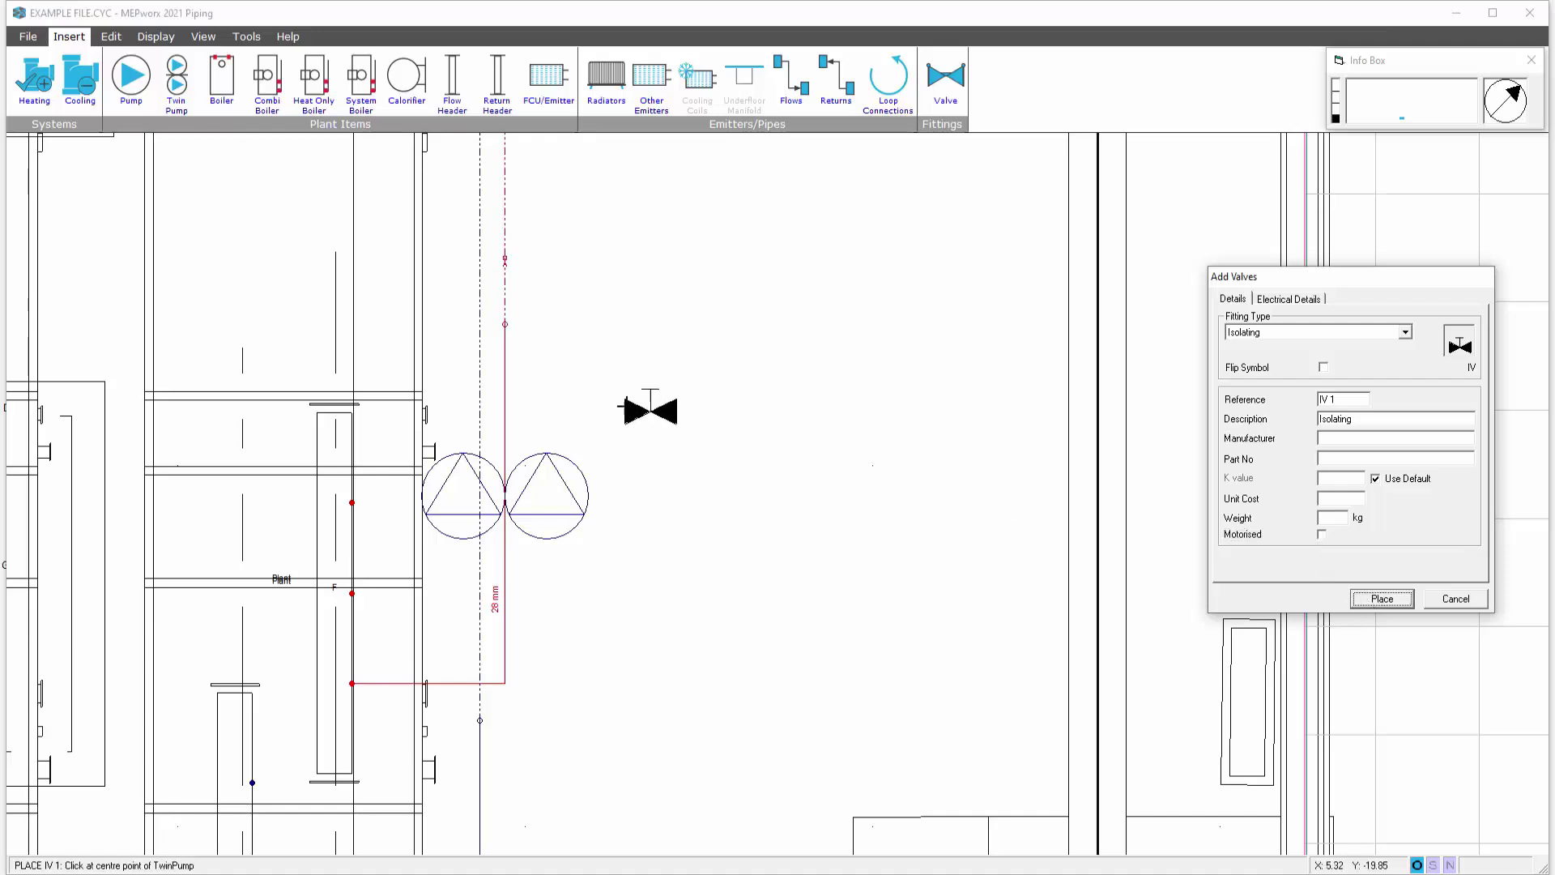
left_click(505, 411)
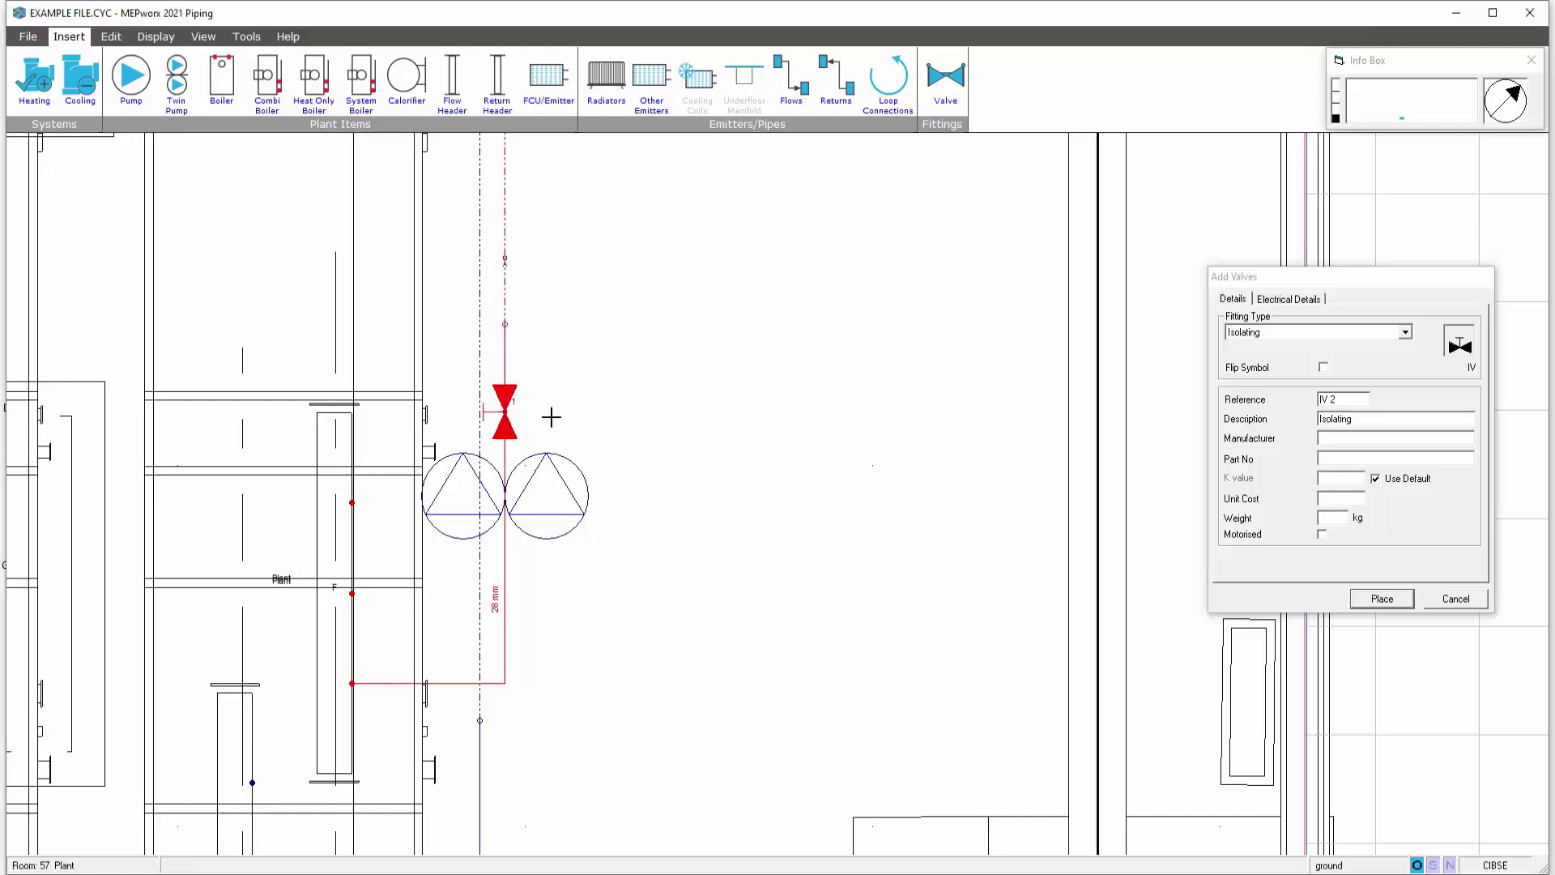
Place two more isolating valves, one on the flow pipe below the pump and one on the horizontal run beside the flow header
left_click(1368, 604)
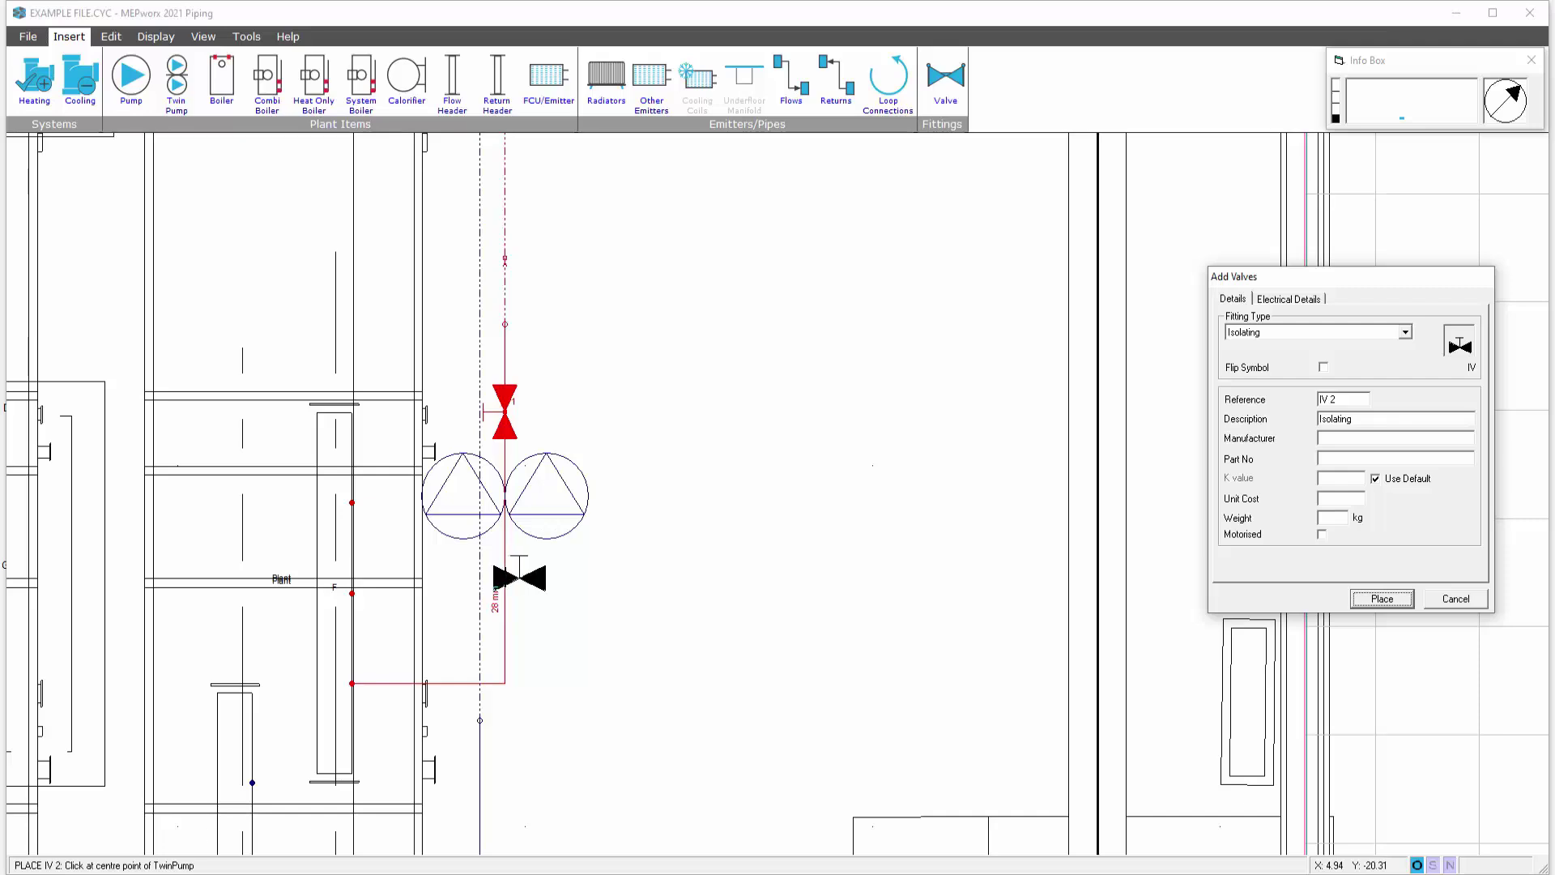
left_click(504, 577)
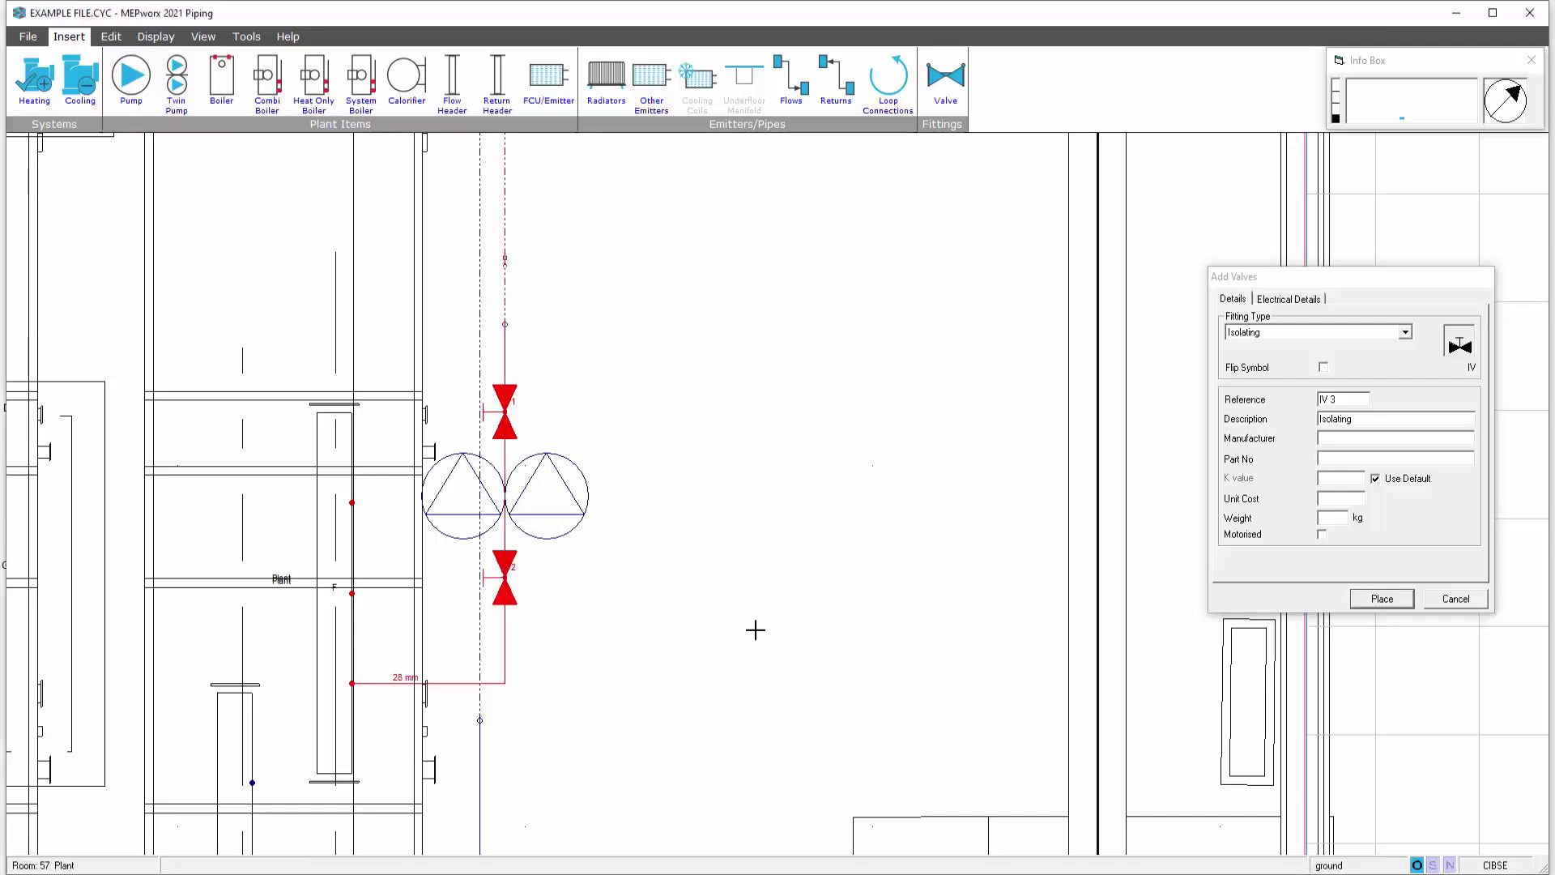
left_click(1367, 603)
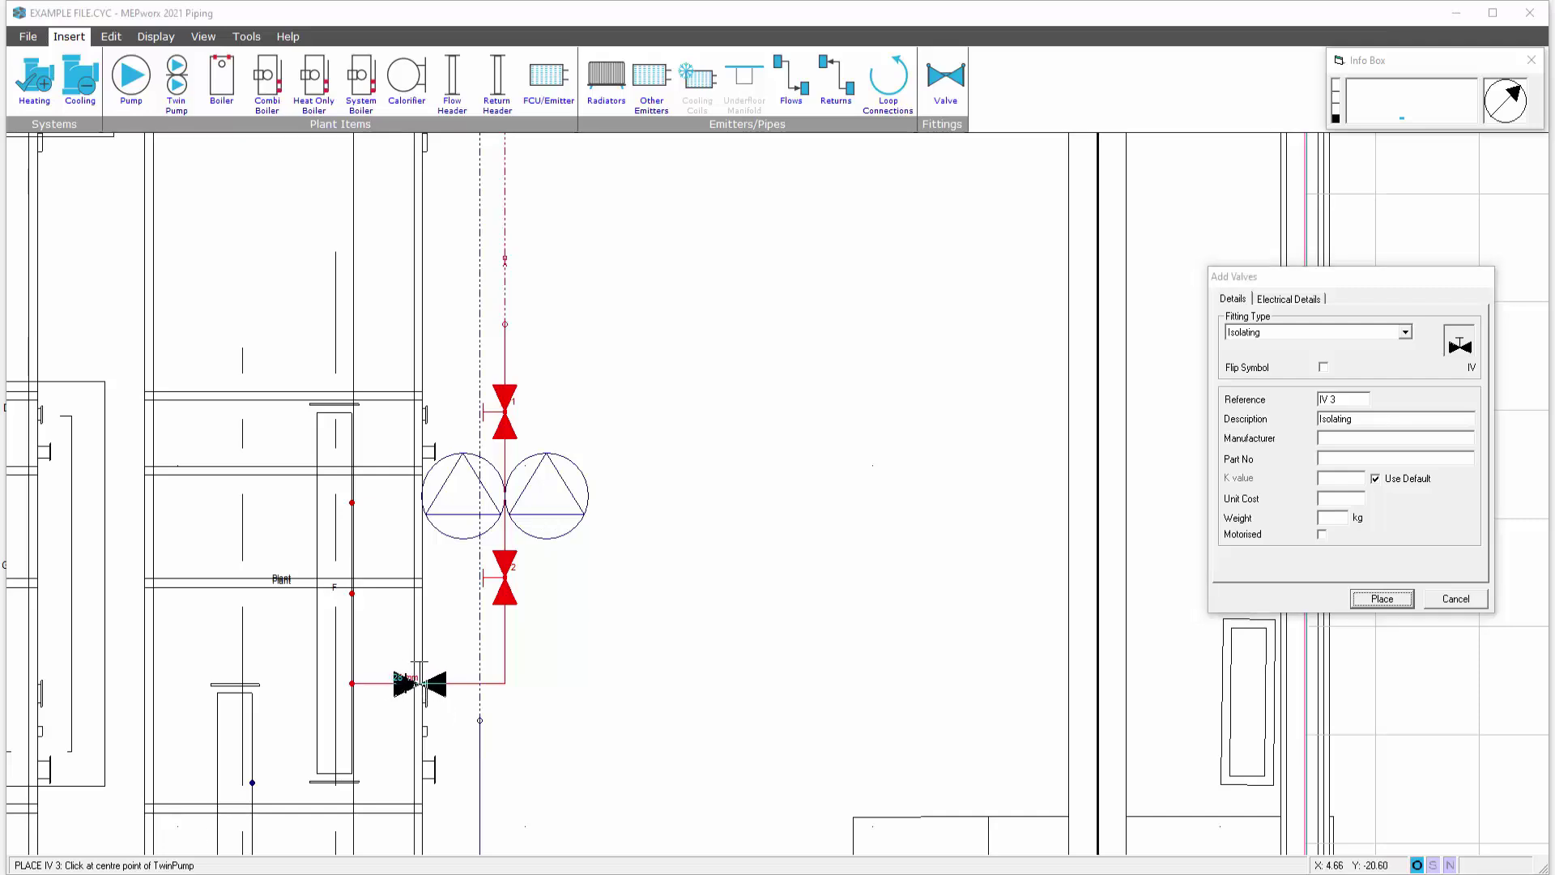
left_click(406, 684)
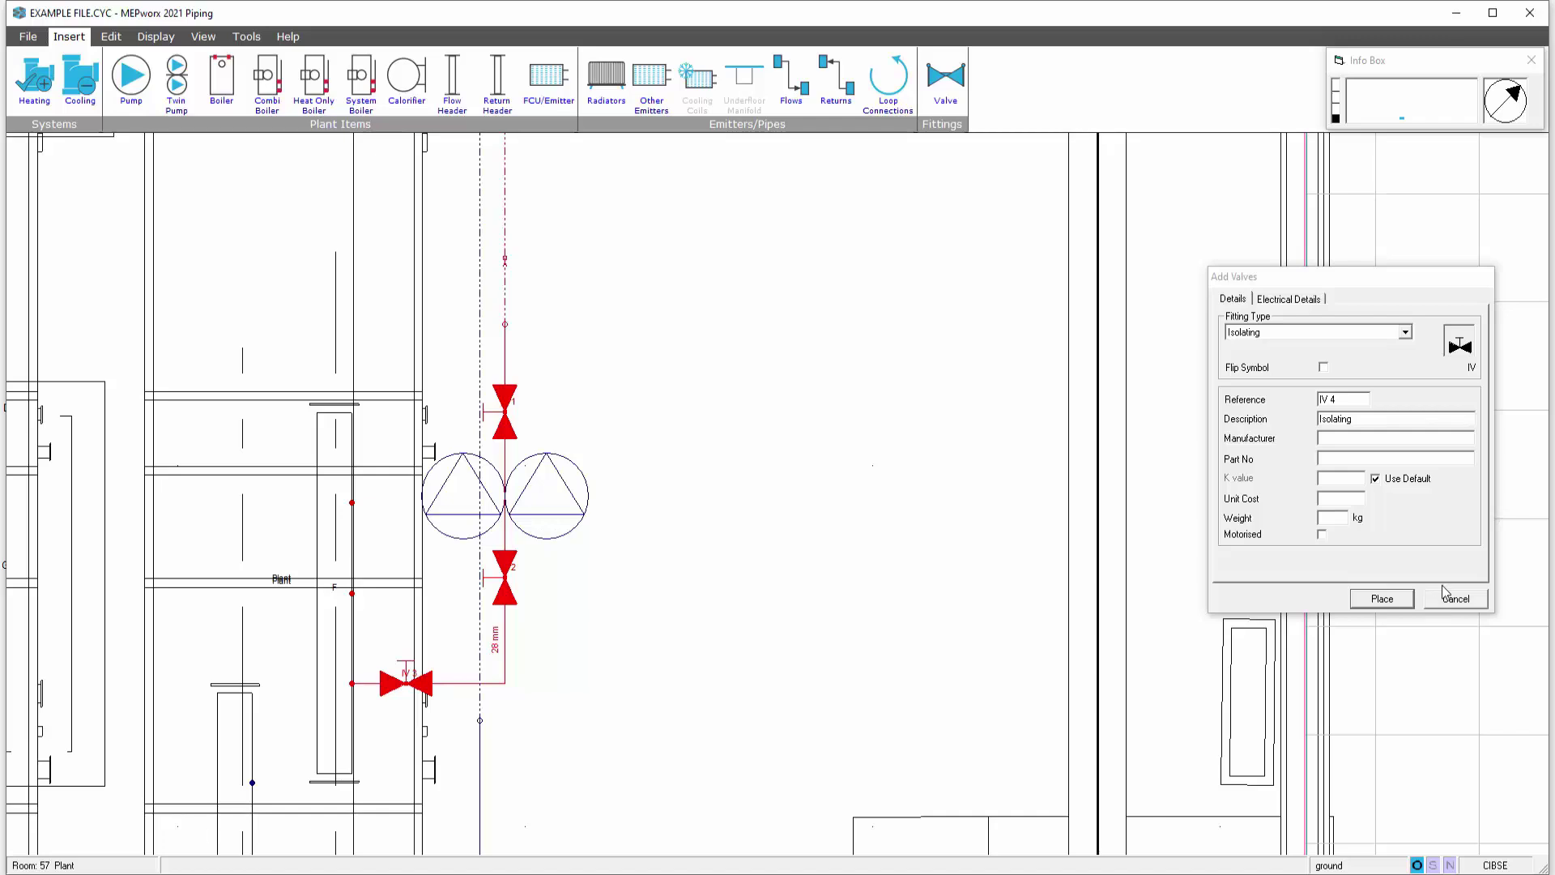
Place a commissioning valve on the vertical return pipe, slightly above the isolating valve over the pump
left_click(1405, 333)
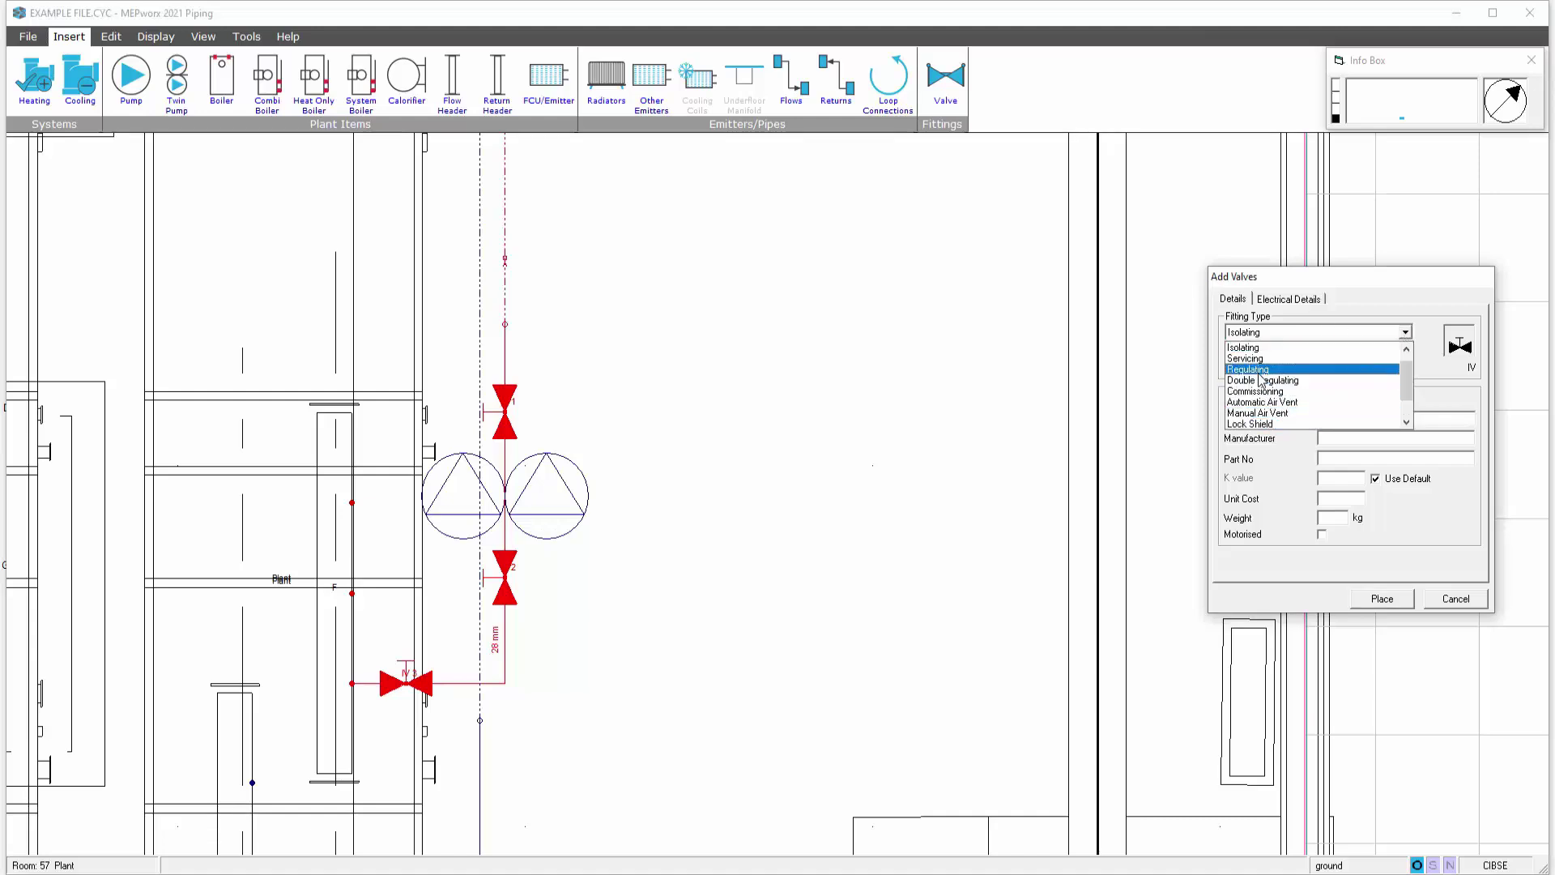
left_click(1257, 392)
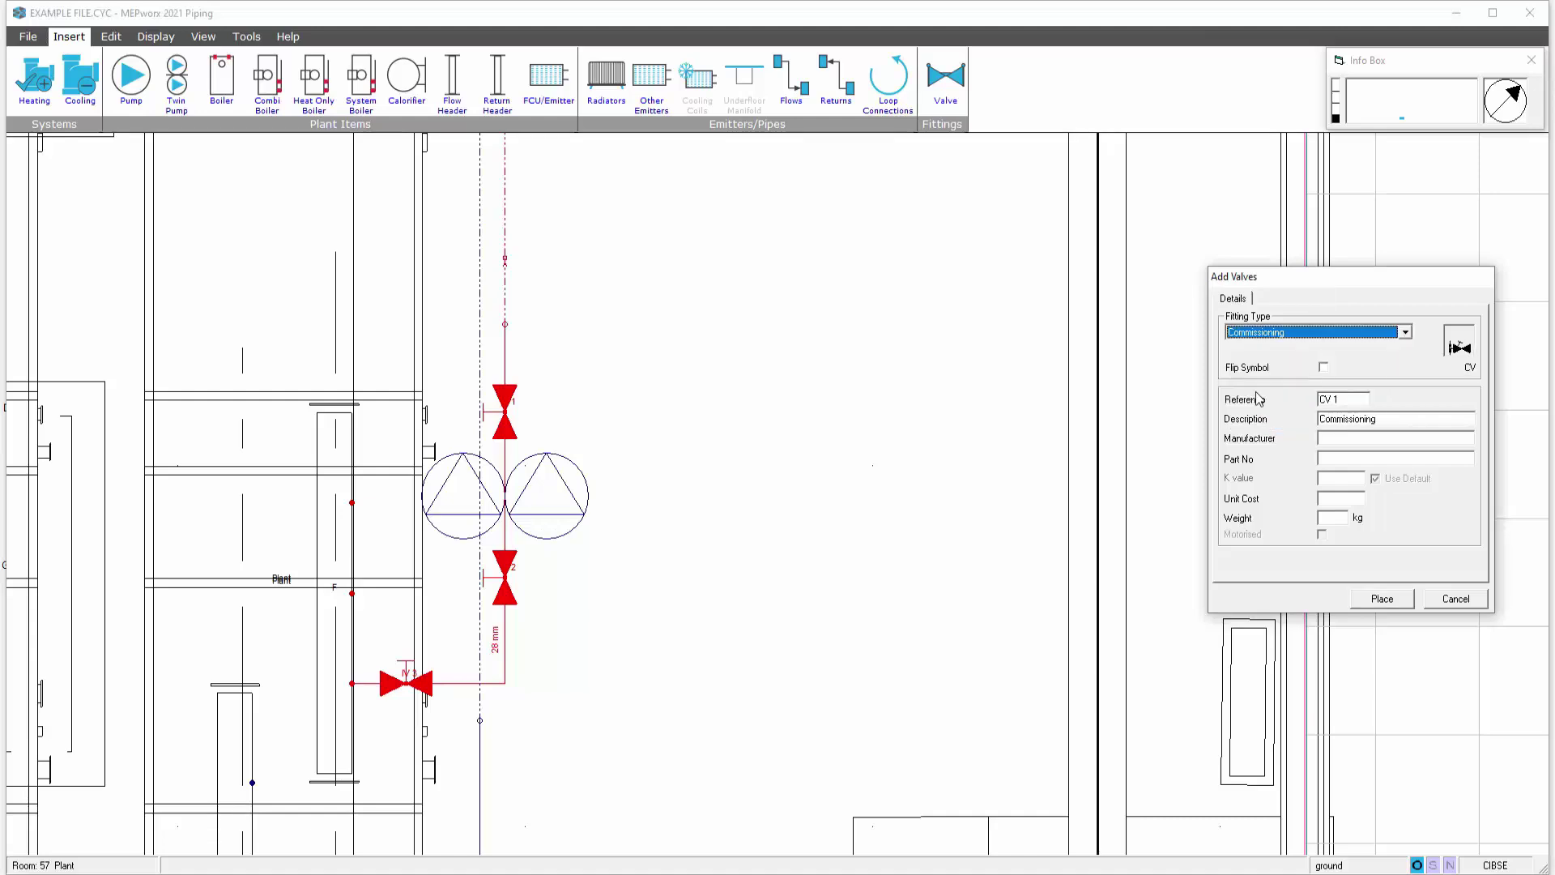
left_click(1393, 602)
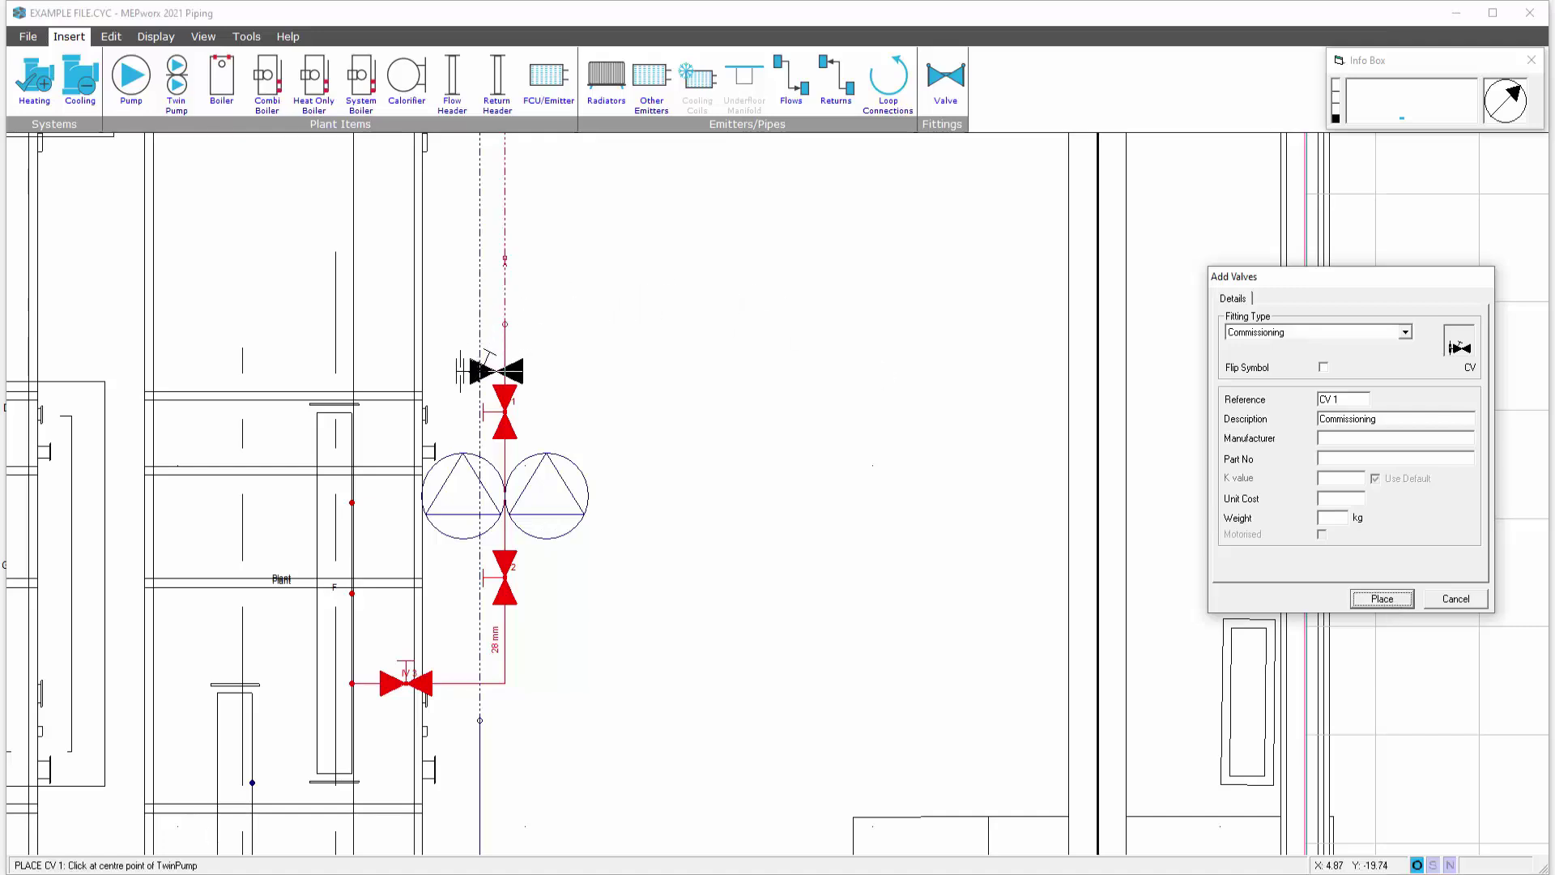
left_click(486, 371)
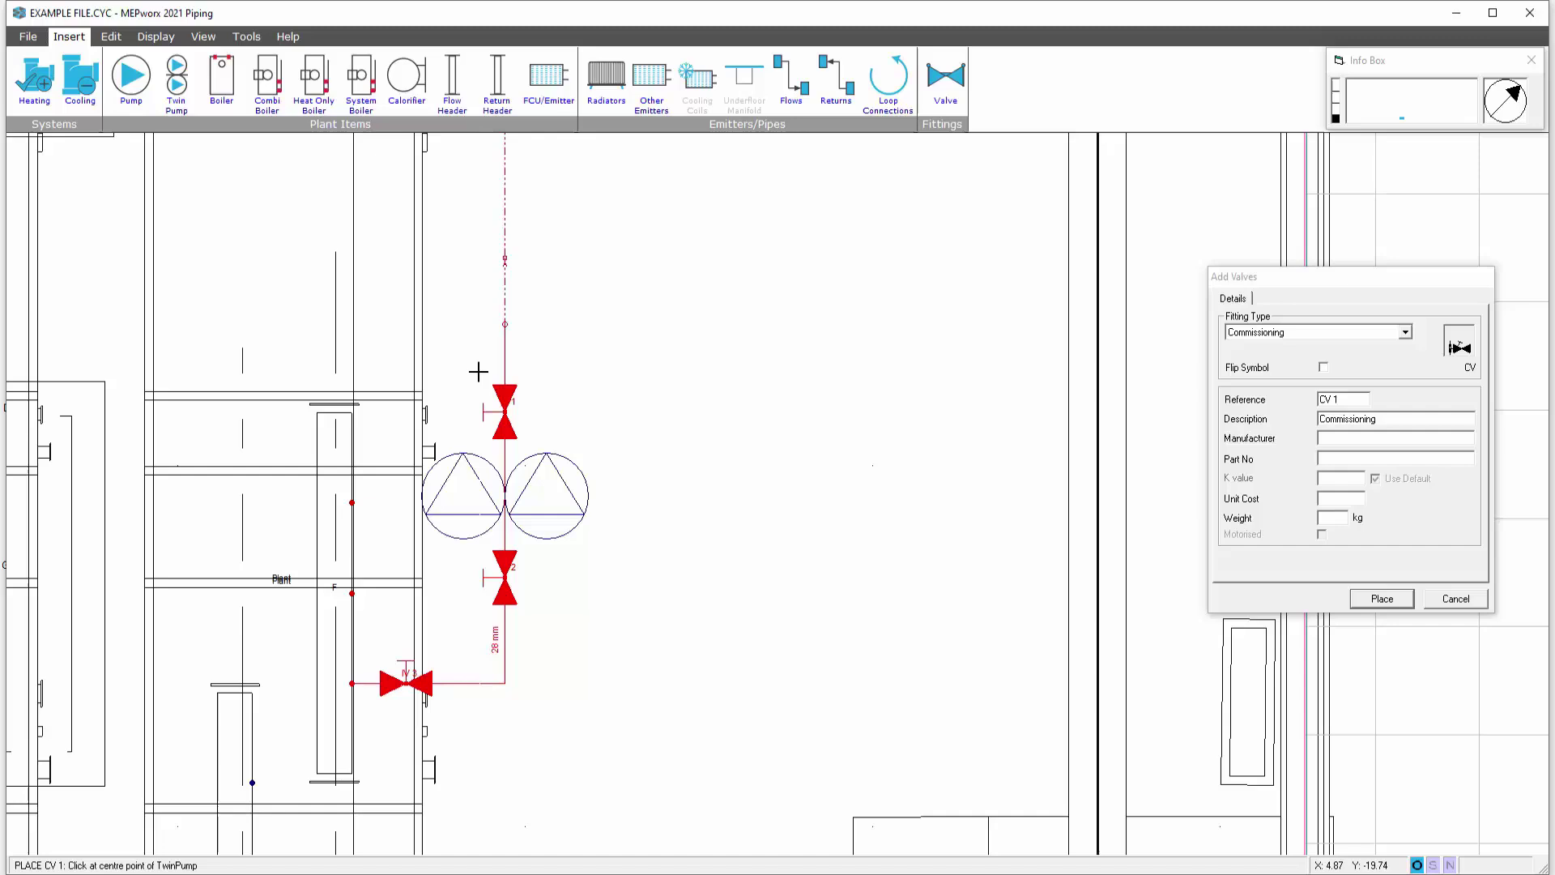
left_click(479, 372)
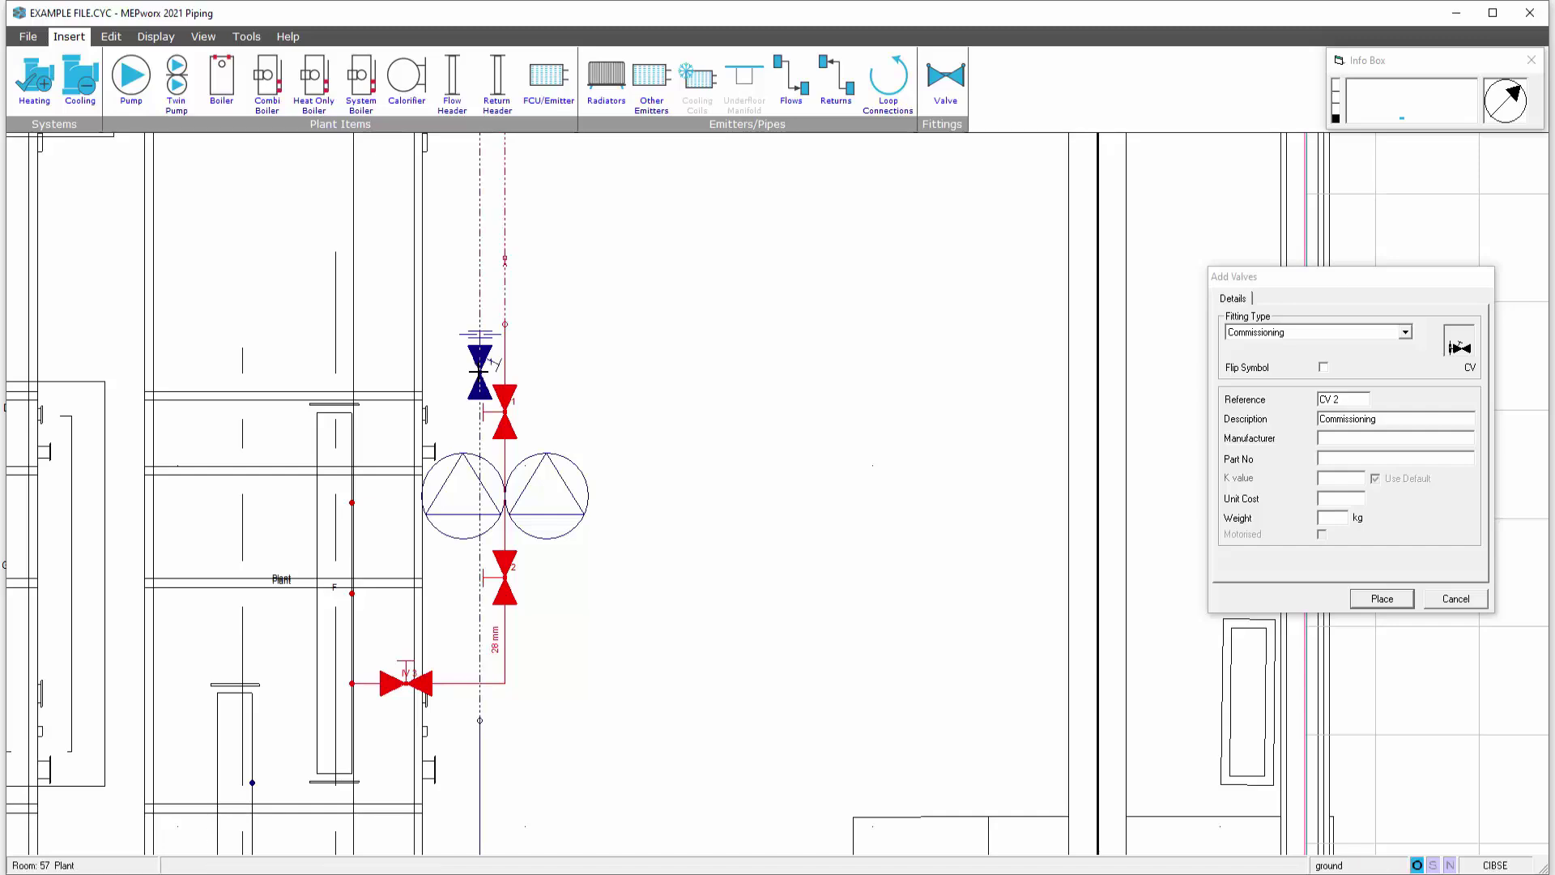
Place three isolating valves on the return pipe: above the commissioning valve, level with the twin pump, and on the horizontal run beside the return header
mouse_move(1404, 337)
left_mouse_down()
mouse_move(1406, 387)
mouse_move(1406, 340)
mouse_move(1405, 358)
left_mouse_up()
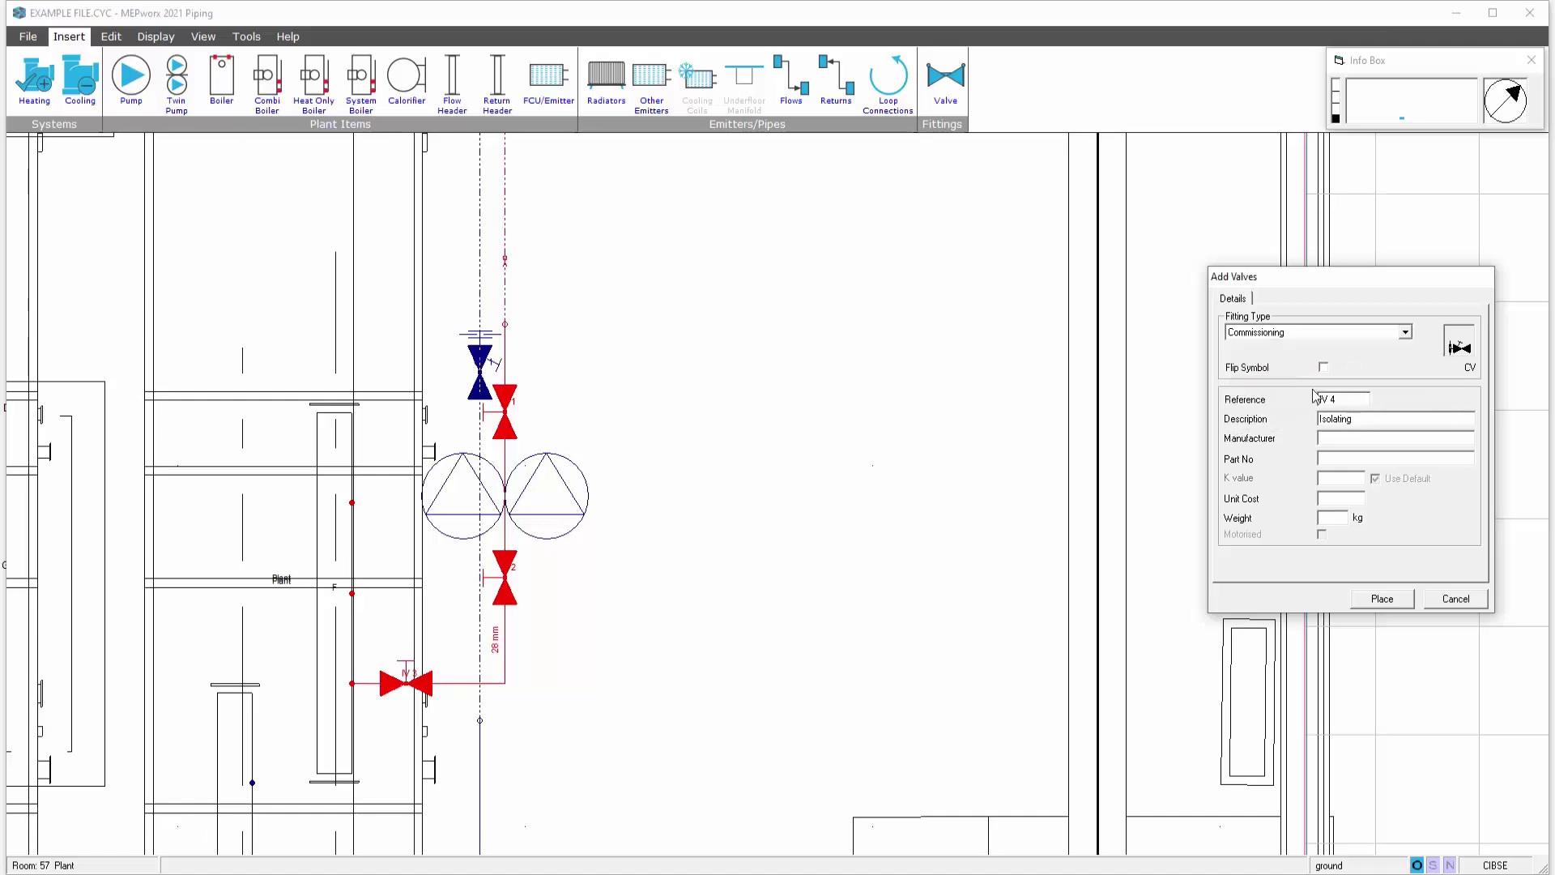
left_click(1381, 599)
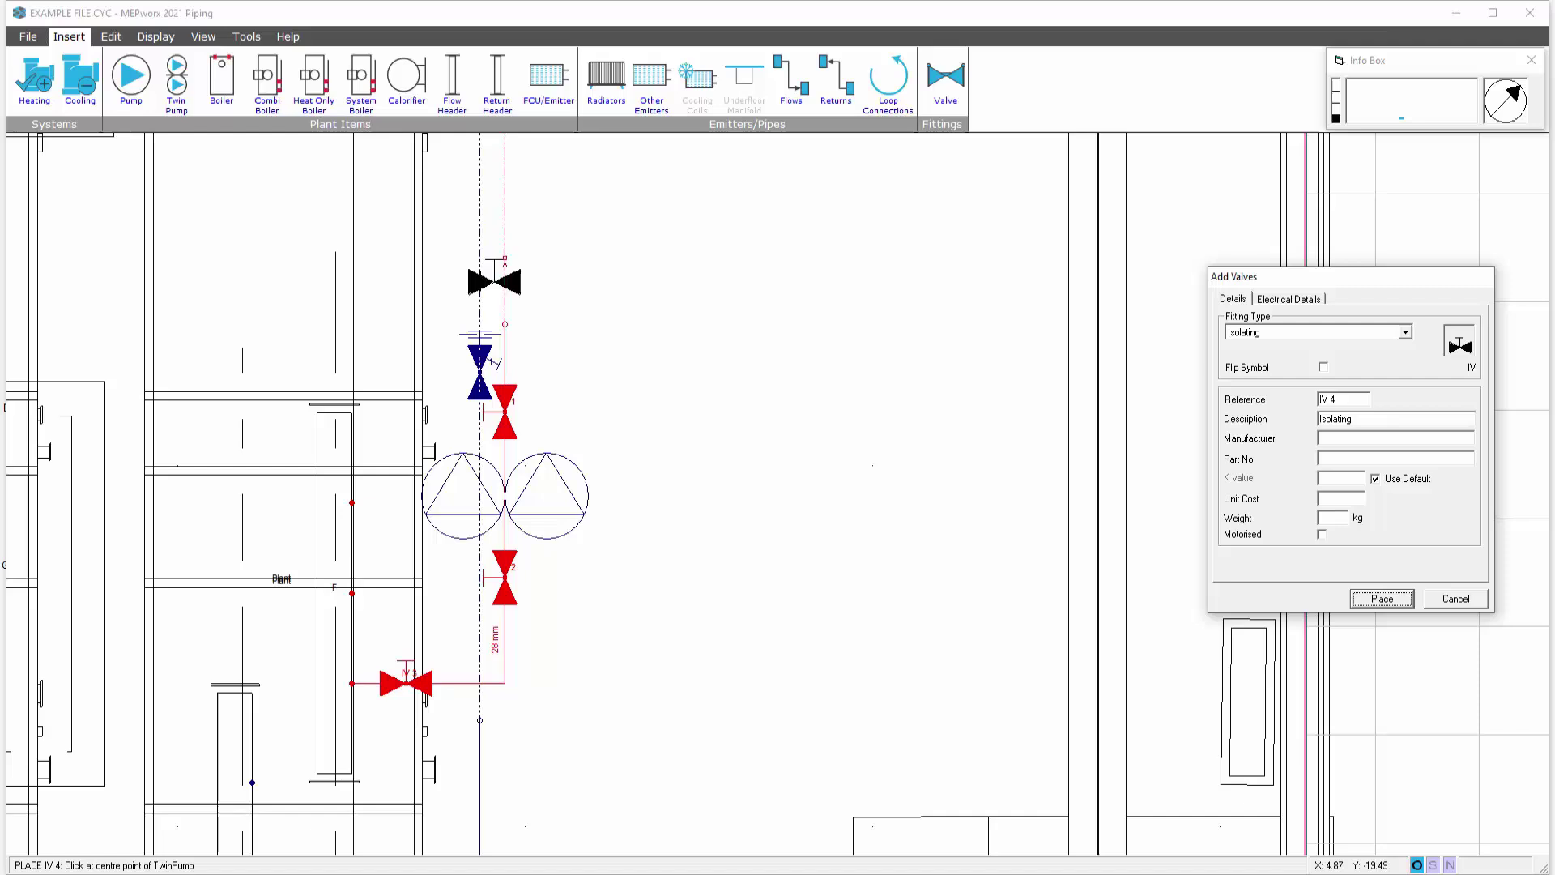
left_click(480, 281)
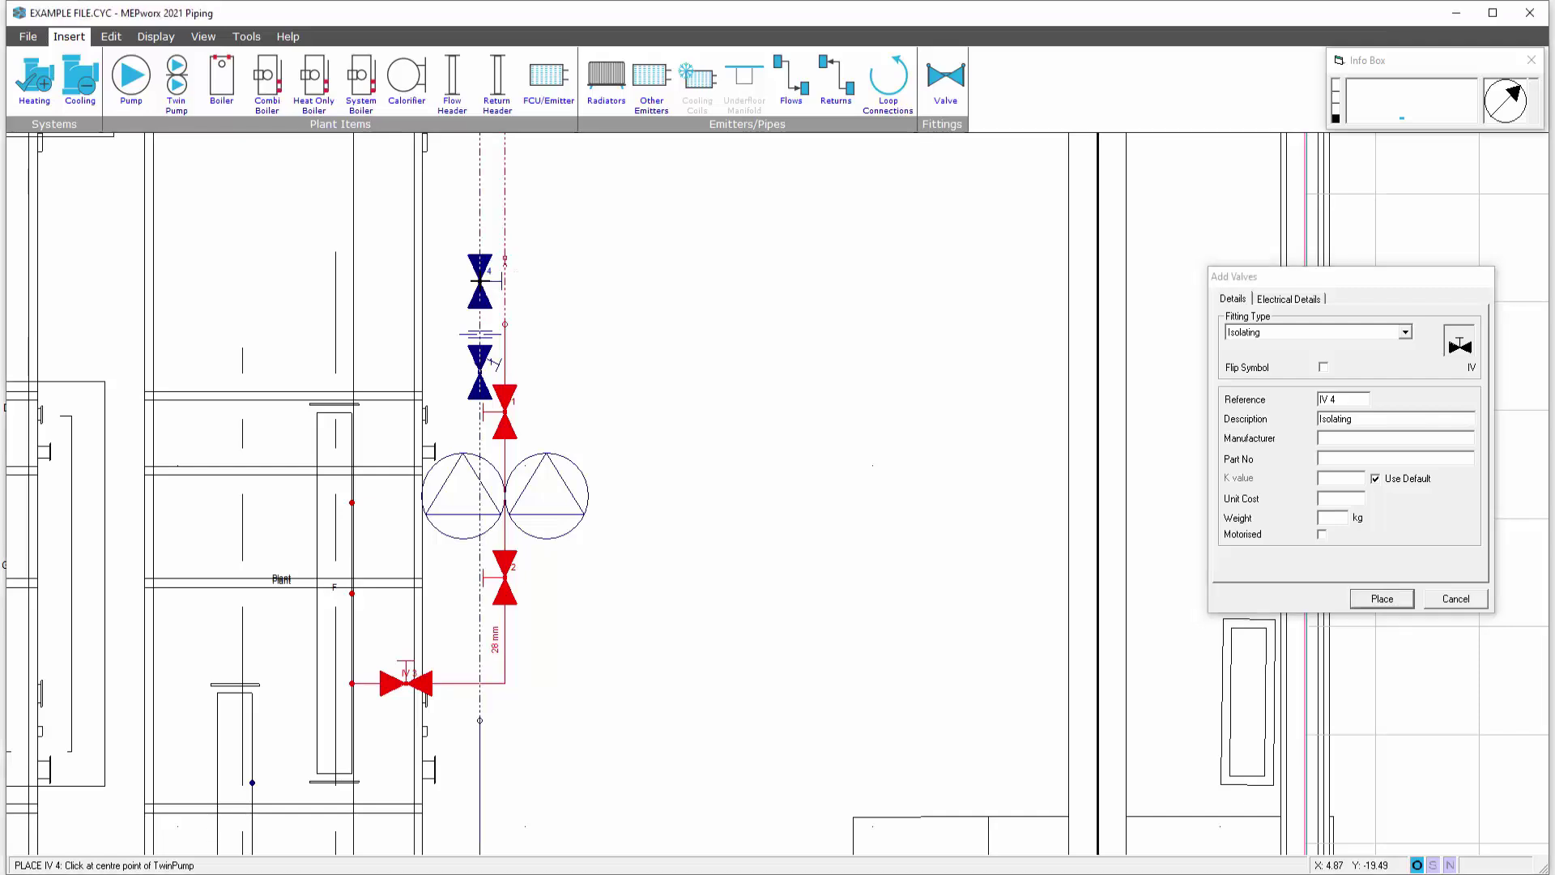
left_click(1366, 603)
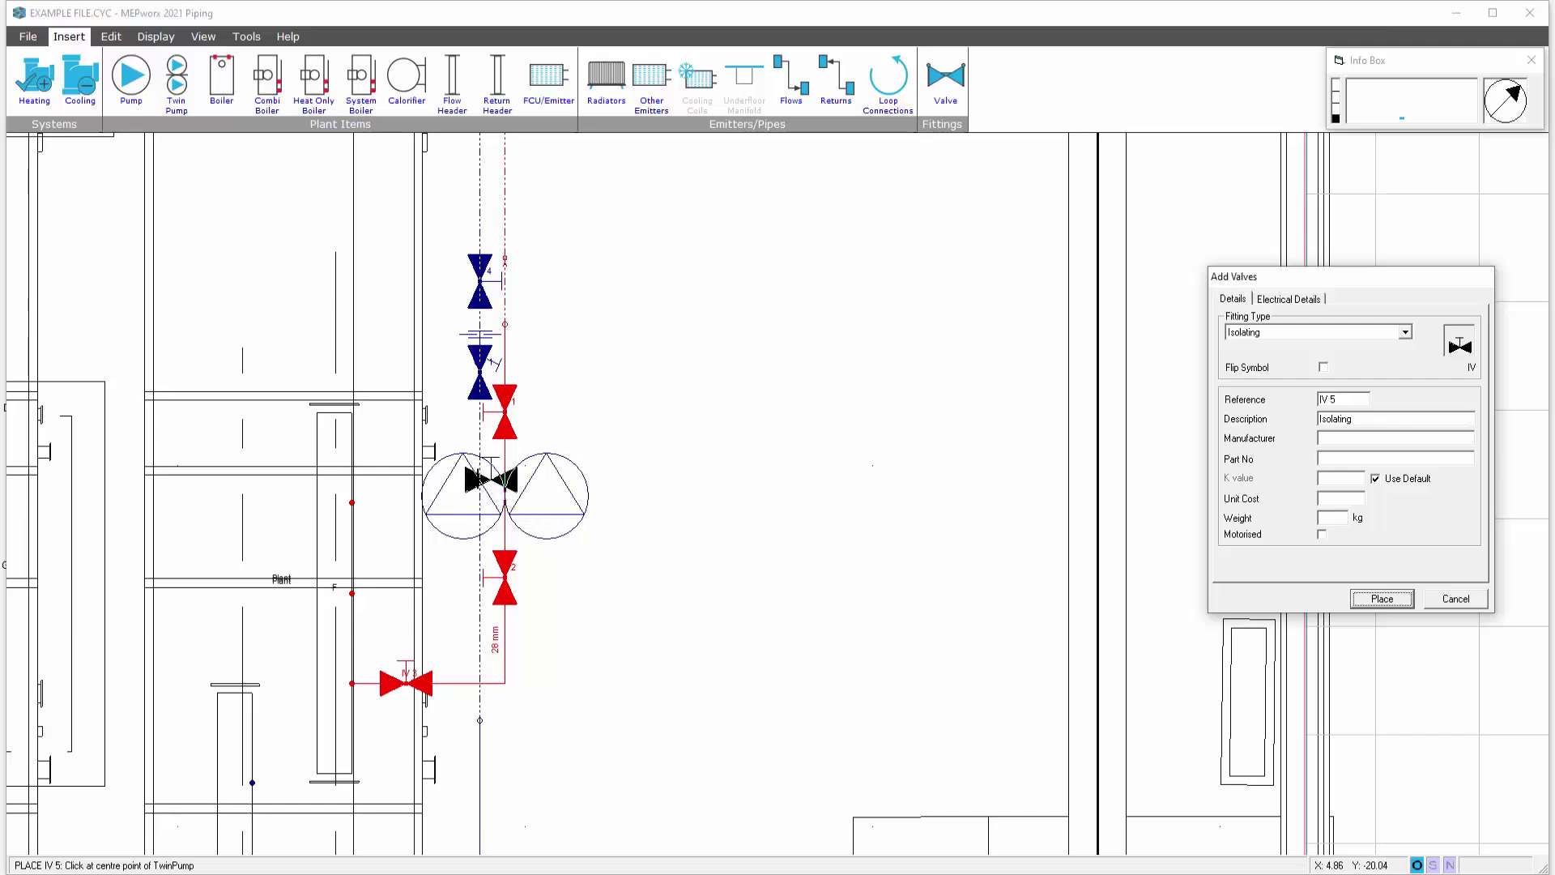
left_click(494, 478)
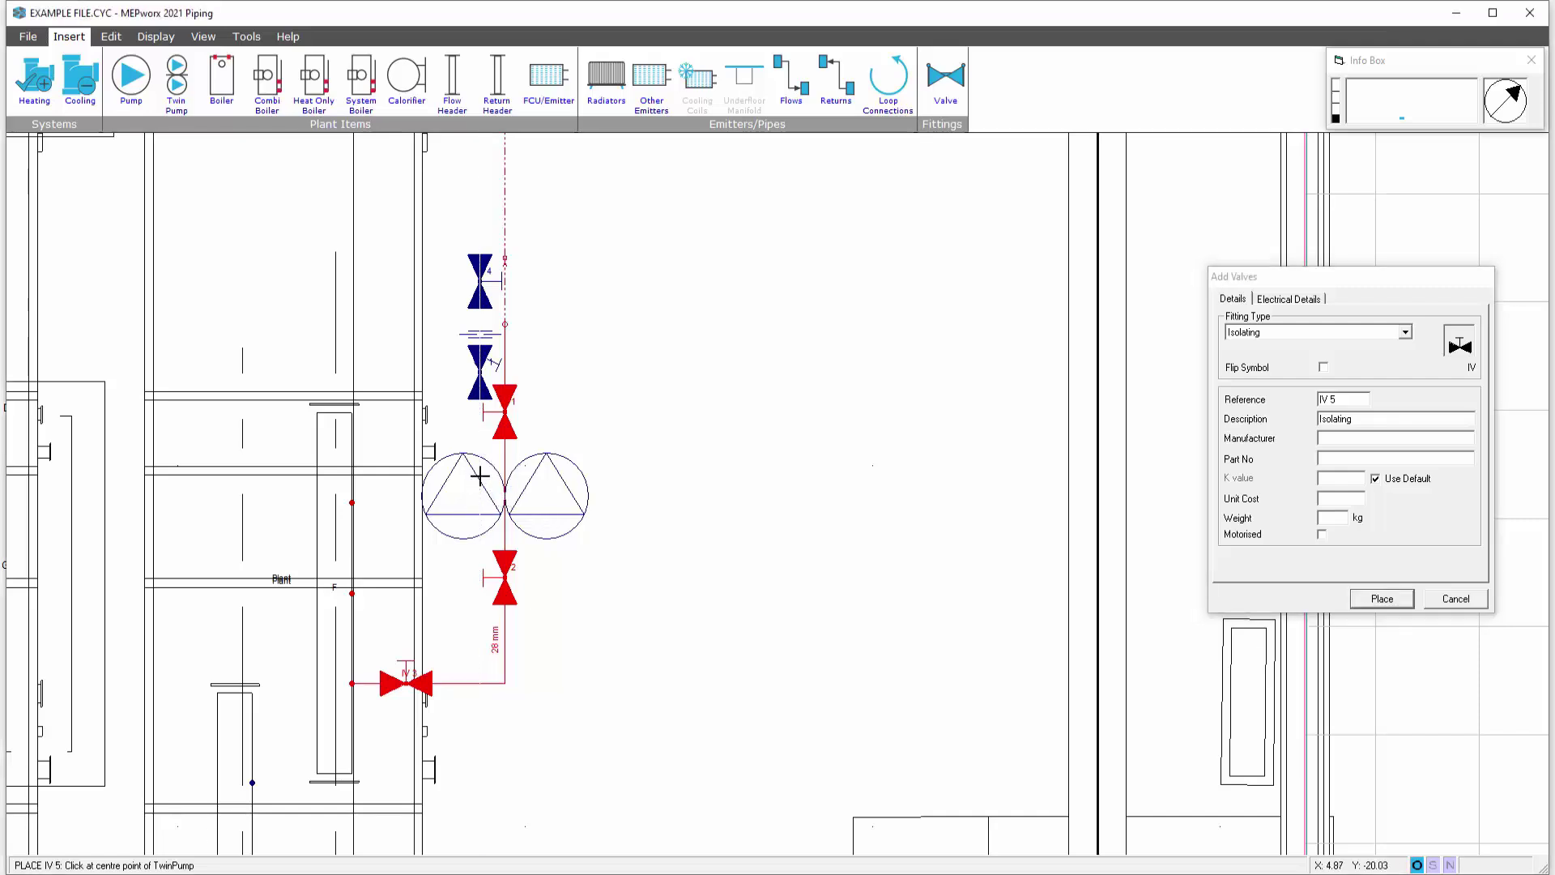
left_click(1381, 599)
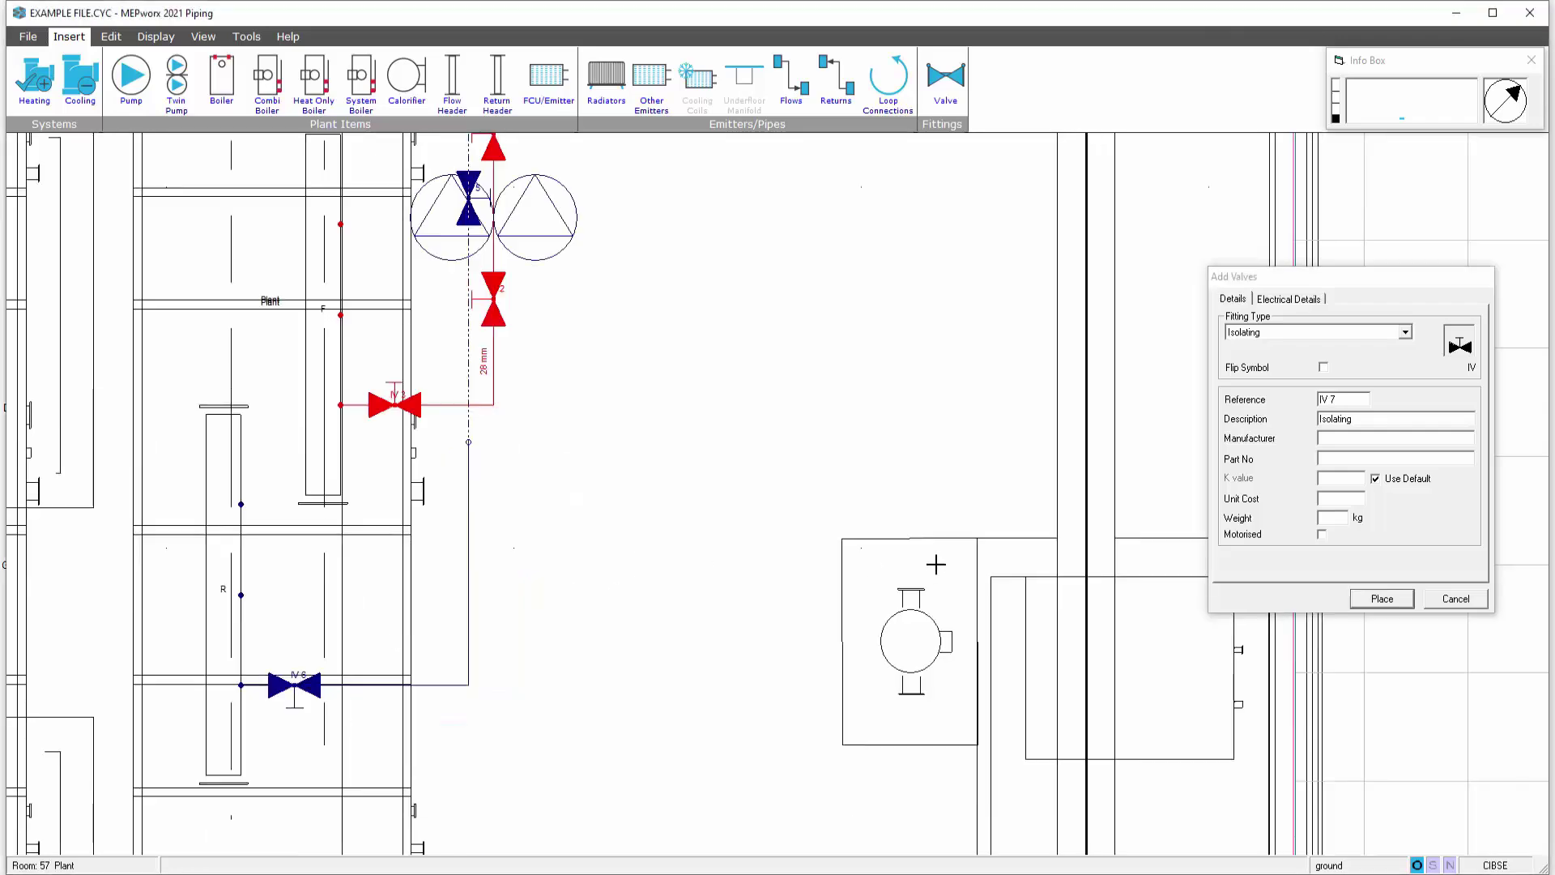
Finish adding valves and open the details of the isolating valve beside the flow header for editing
left_click(495, 303)
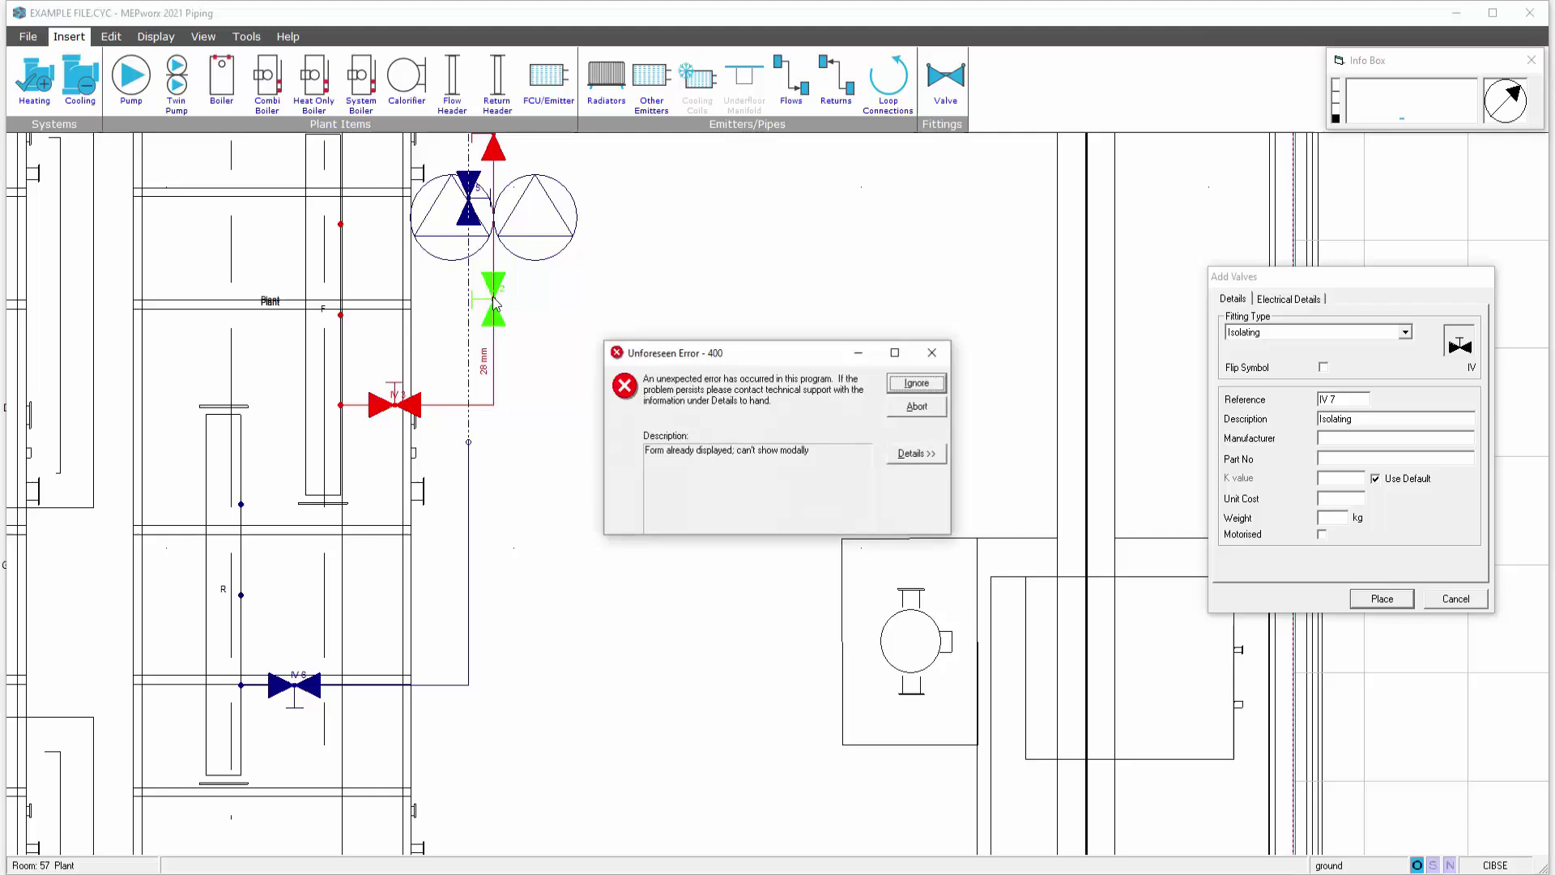
left_click(917, 384)
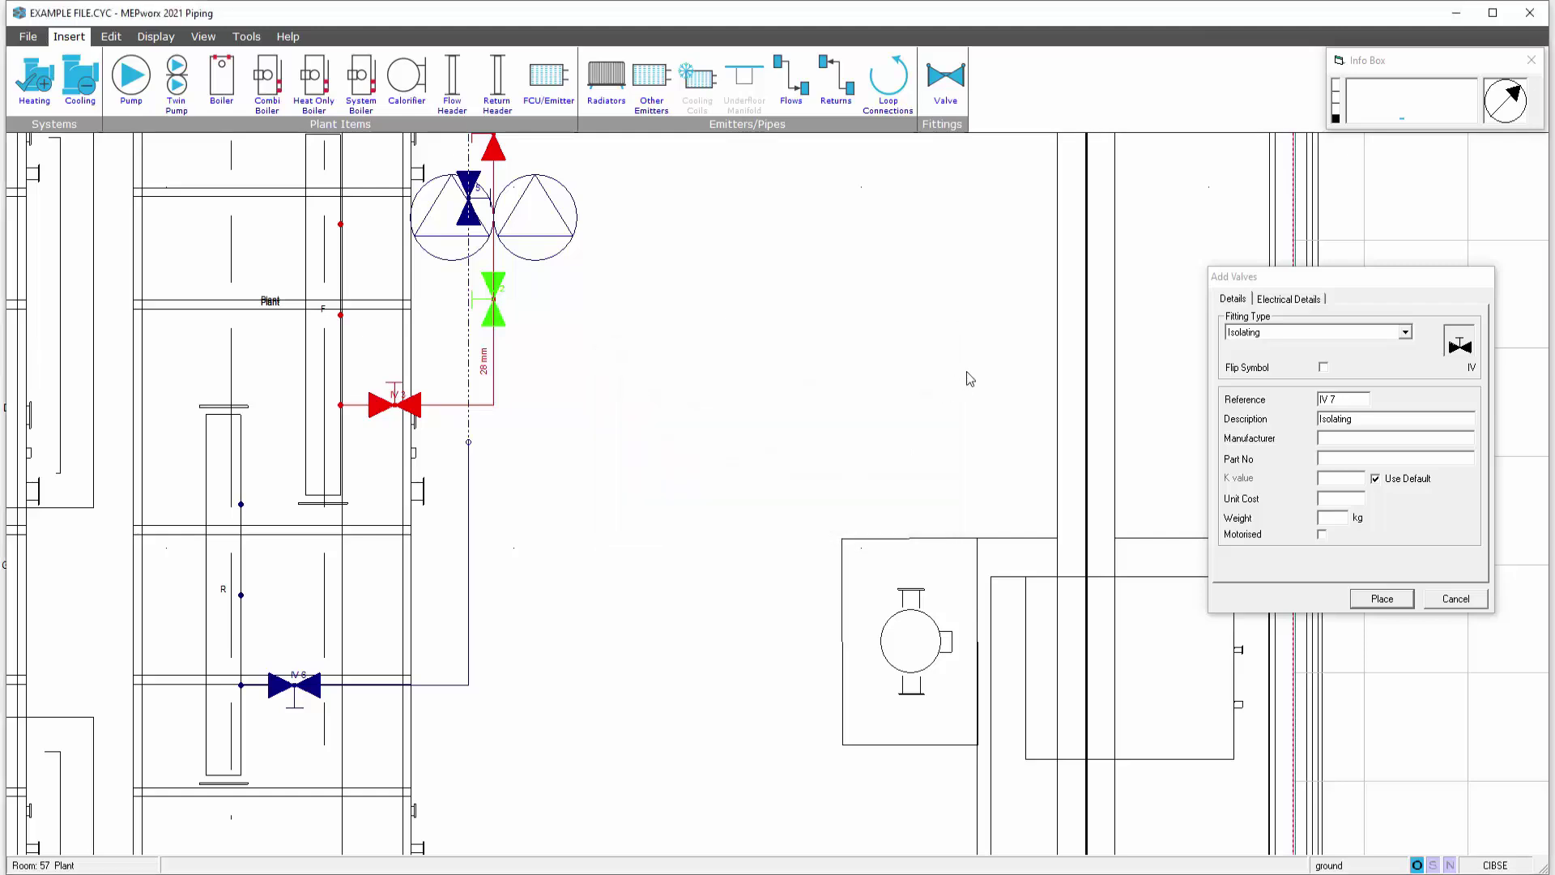
left_click(1430, 600)
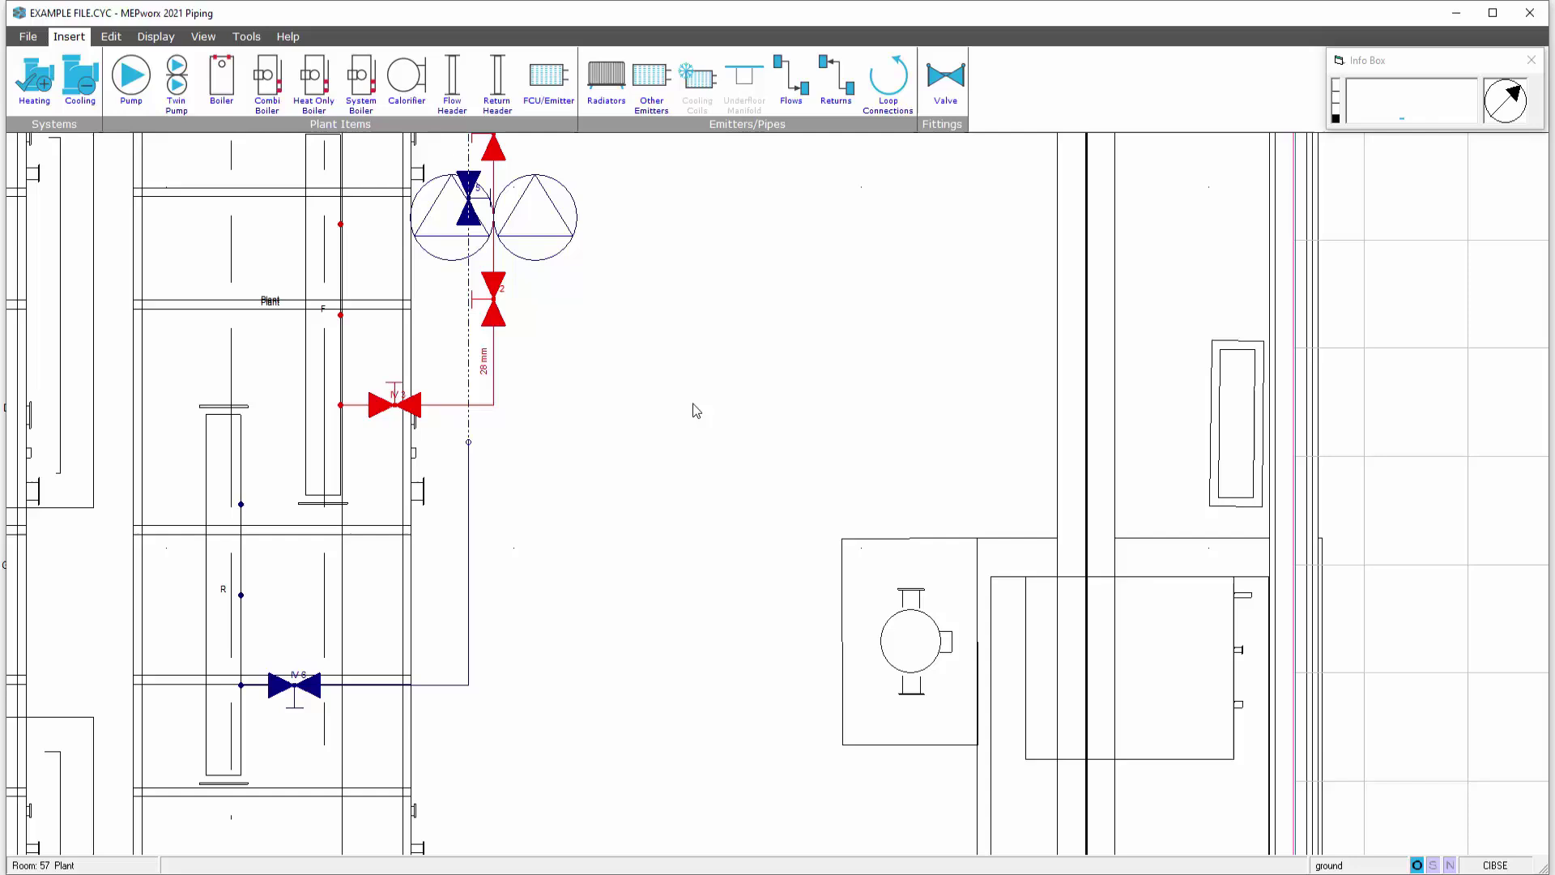
double_click(394, 405)
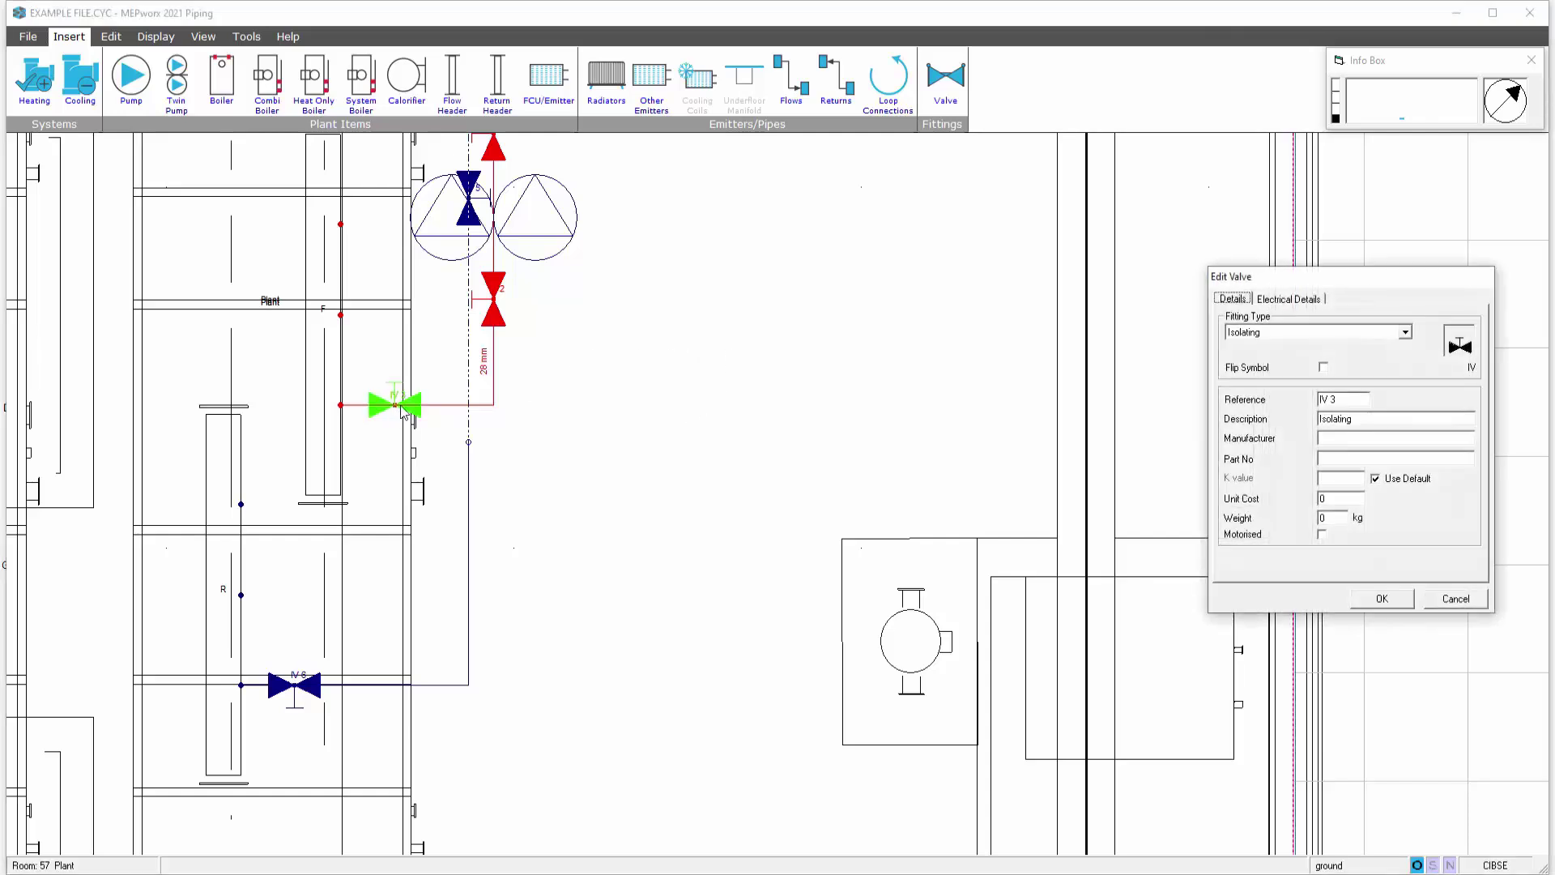
left_click_drag(1378, 275, 983, 276)
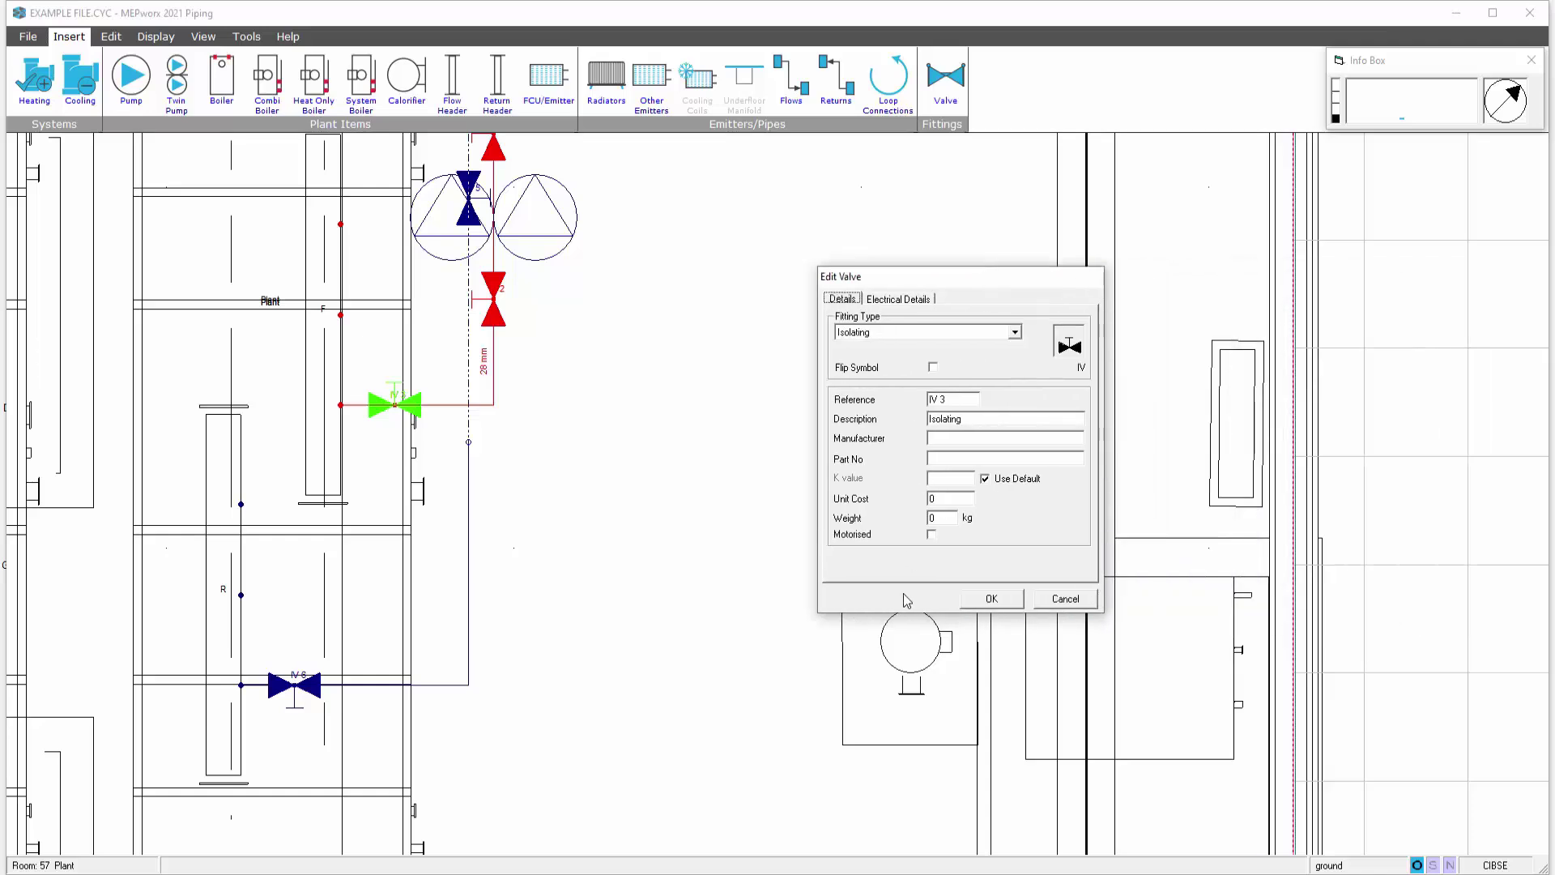